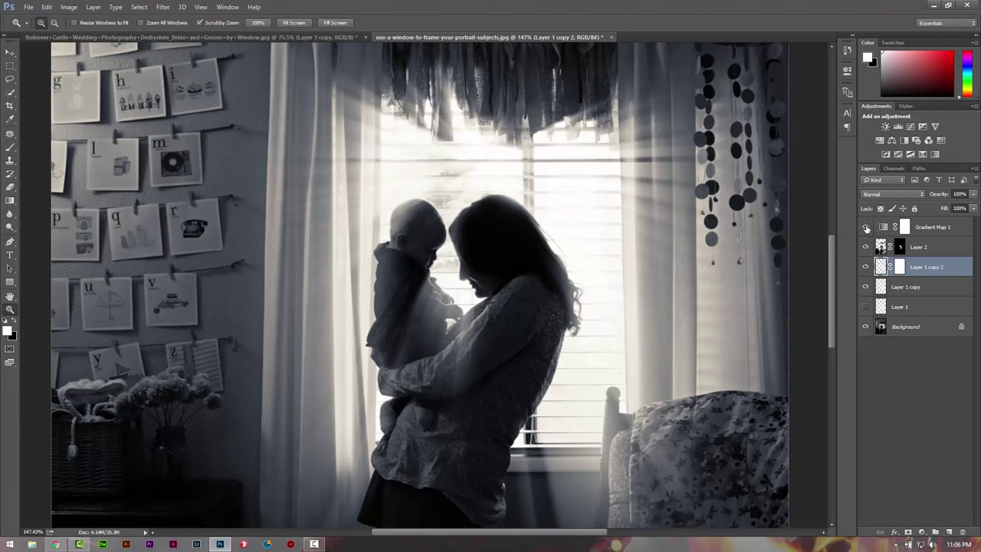
Hide and re-show the gradient map and light-ray layers to compare before and after
{"action": "left_click_drag", "start_coordinate": [865, 226], "coordinate": [866, 288]}
{"action": "key", "text": "ctrl+minus"}
{"action": "key", "text": "ctrl+minus"}
{"action": "key", "text": "ctrl+minus"}
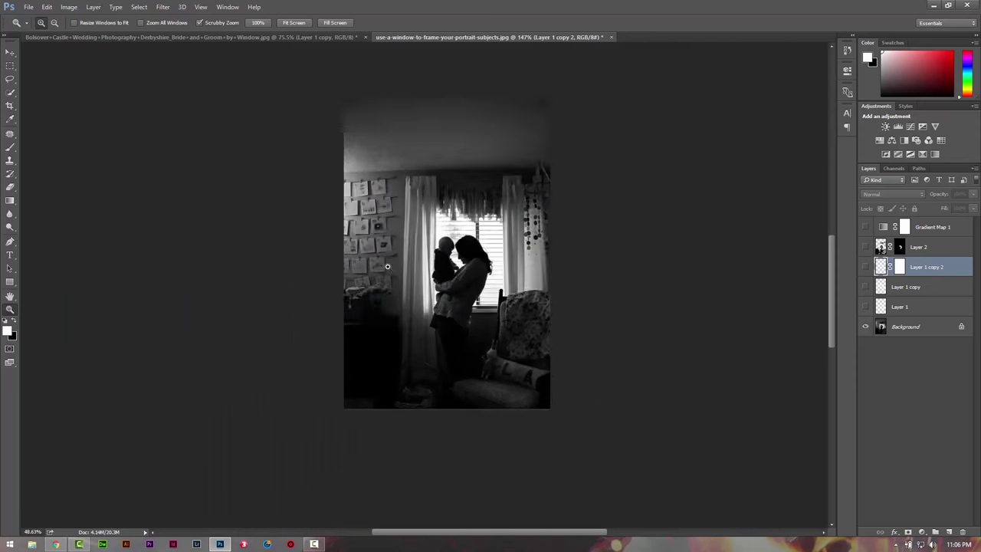
{"action": "key", "text": "ctrl+0"}
{"action": "left_click_drag", "start_coordinate": [427, 269], "coordinate": [455, 278]}
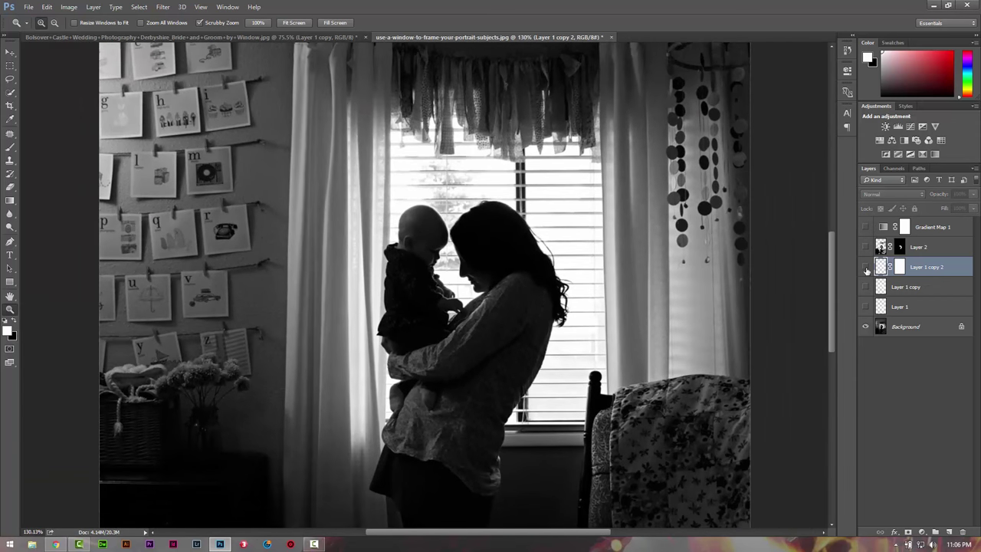
{"action": "left_click_drag", "start_coordinate": [868, 246], "coordinate": [866, 288]}
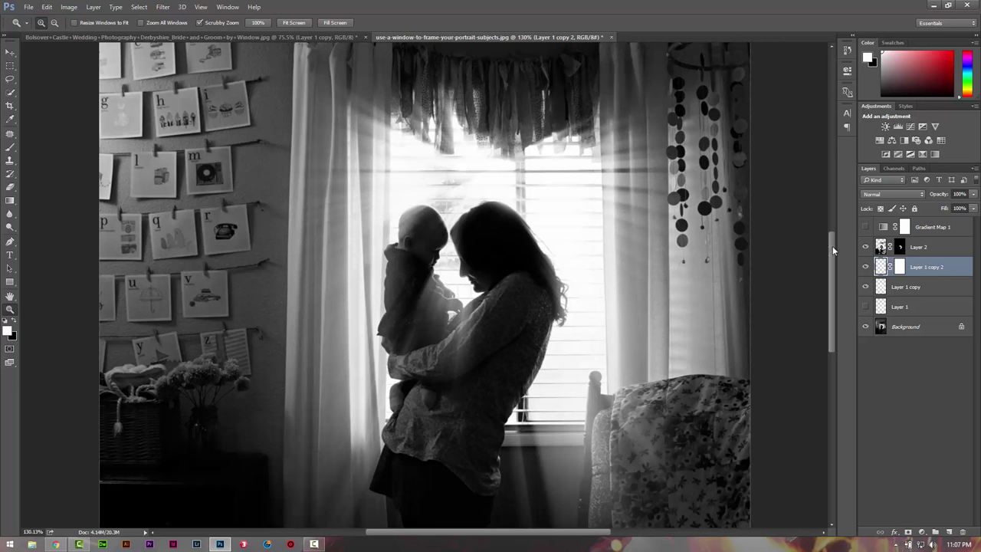
Select Gradient Map 1 and the light haze layers and delete them, leaving only Background
{"action": "left_click_drag", "start_coordinate": [867, 267], "coordinate": [866, 285]}
{"action": "left_click", "coordinate": [938, 230]}
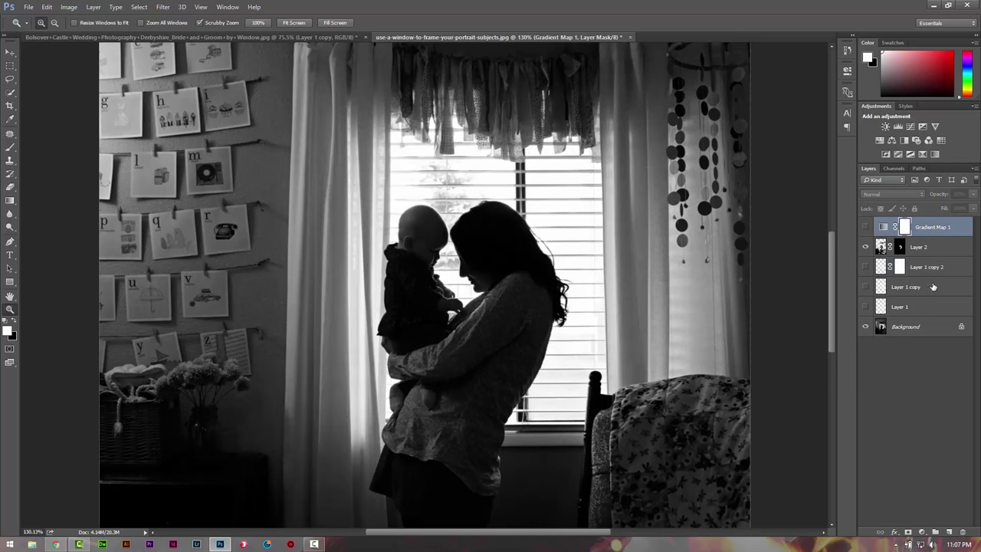
{"action": "left_click", "coordinate": [920, 305], "text": "shift"}
{"action": "key", "text": "Delete"}
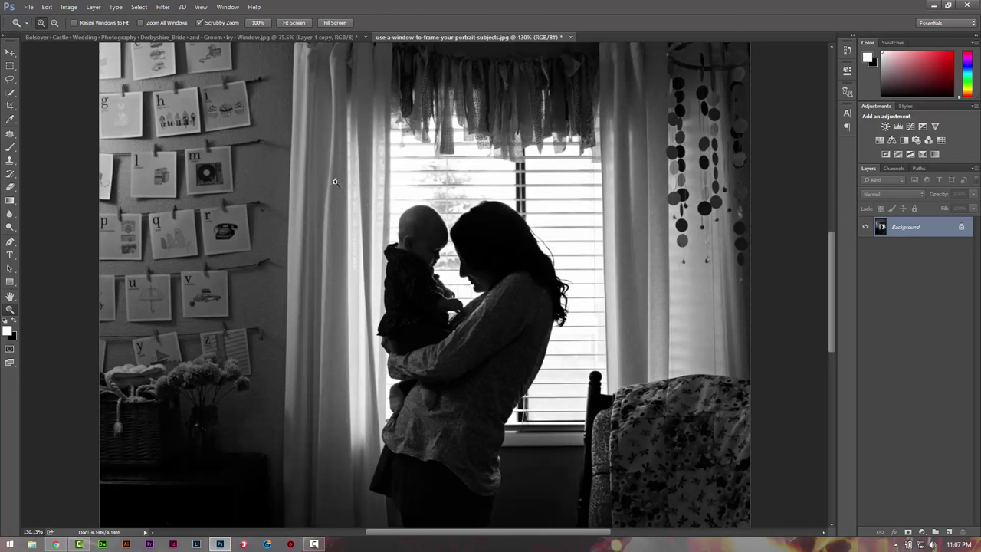
Duplicate Background as Layer 1 and try a Spin, Draft quality radial blur
{"action": "left_click", "coordinate": [10, 52]}
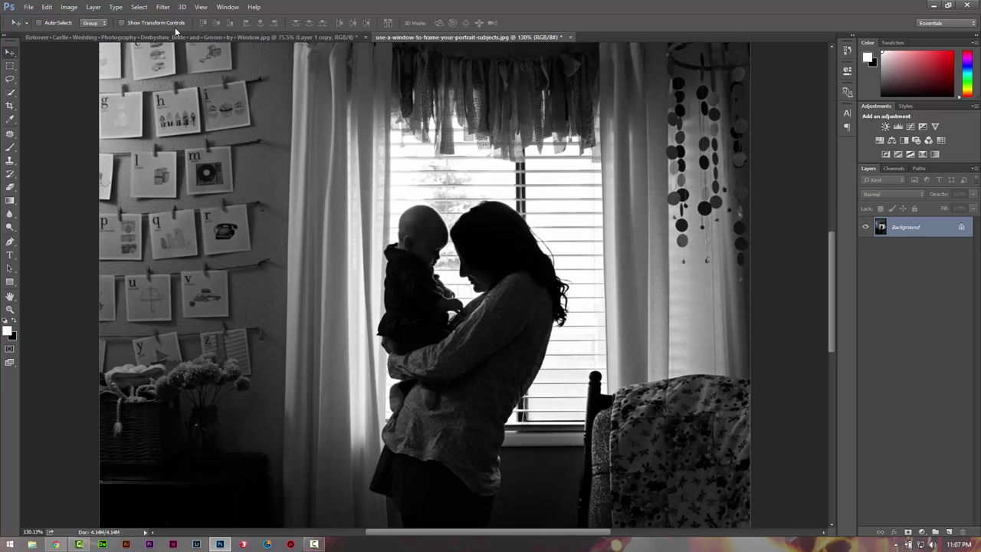
{"action": "key", "text": "ctrl+j"}
{"action": "left_click", "coordinate": [163, 7]}
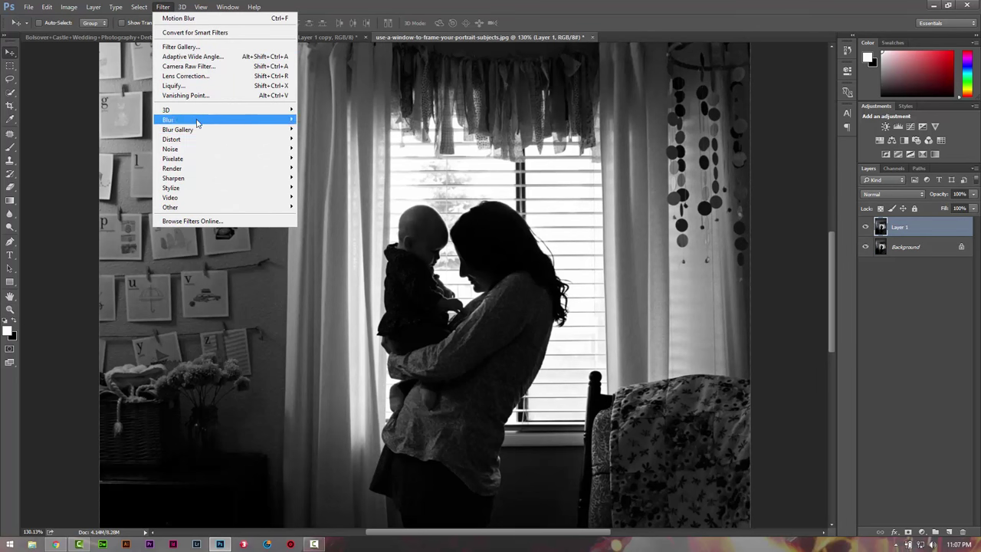
{"action": "mouse_move", "coordinate": [168, 120]}
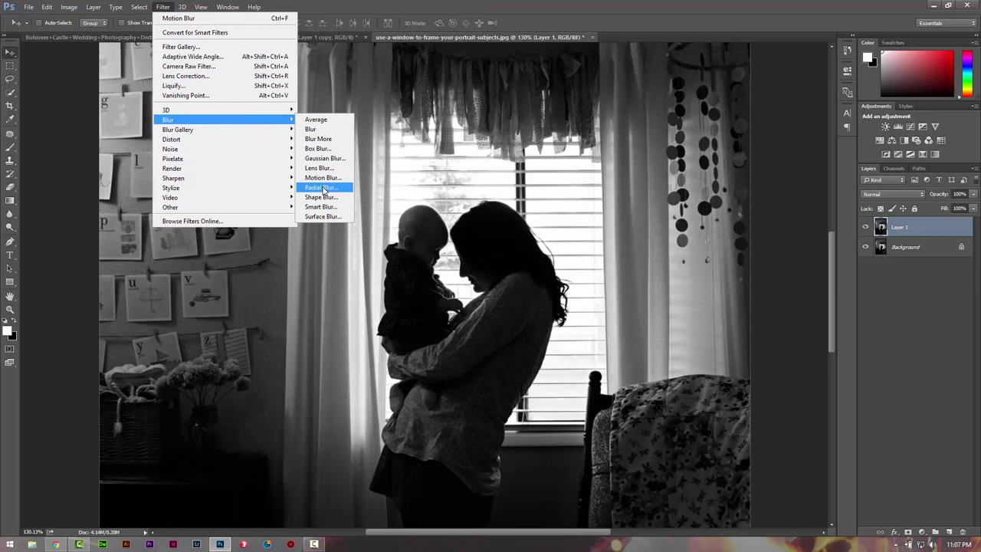
{"action": "left_click", "coordinate": [323, 188]}
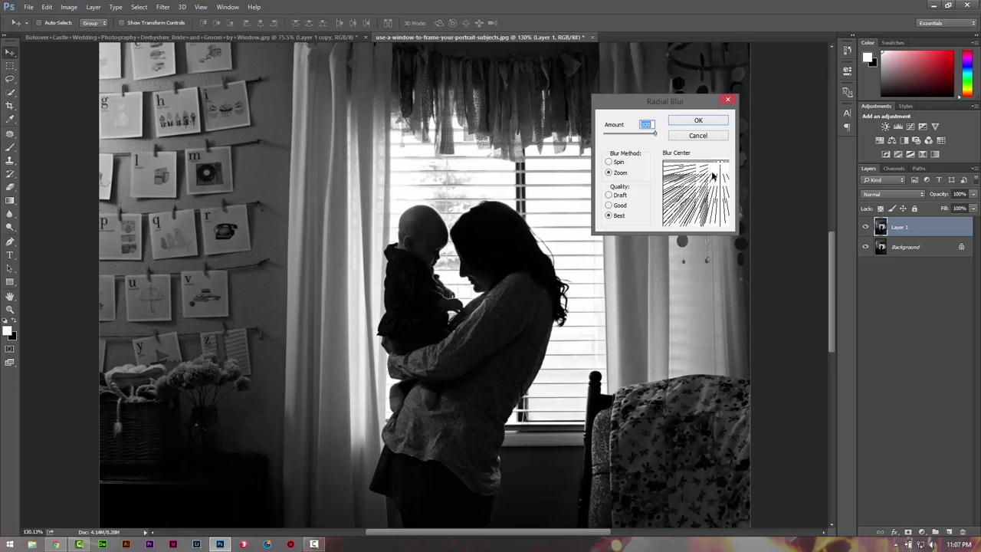
{"action": "left_click", "coordinate": [696, 197]}
{"action": "left_click", "coordinate": [617, 162]}
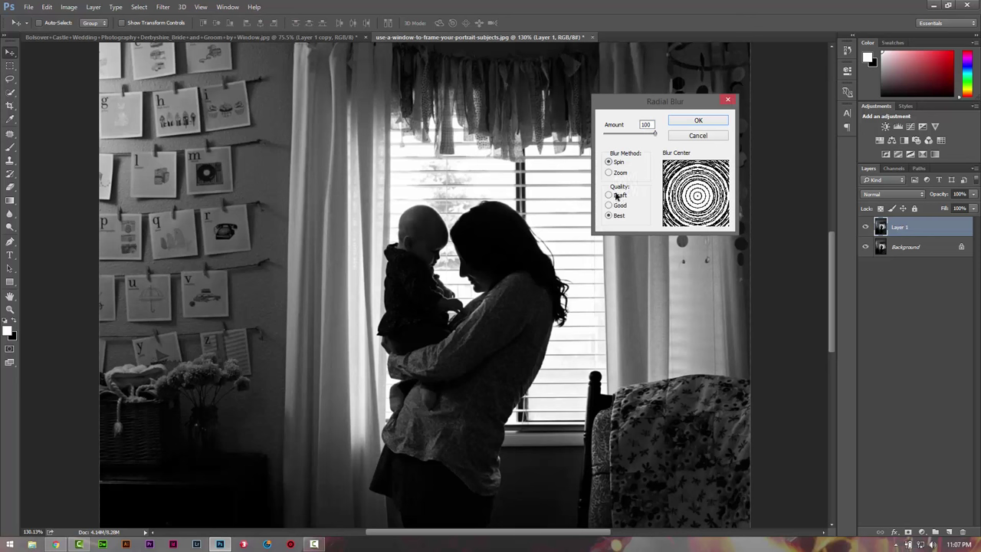
{"action": "left_click", "coordinate": [617, 195]}
Try a Zoom radial blur at amount 26 with different centres, then cancel without applying
{"action": "left_click_drag", "start_coordinate": [653, 134], "coordinate": [617, 134]}
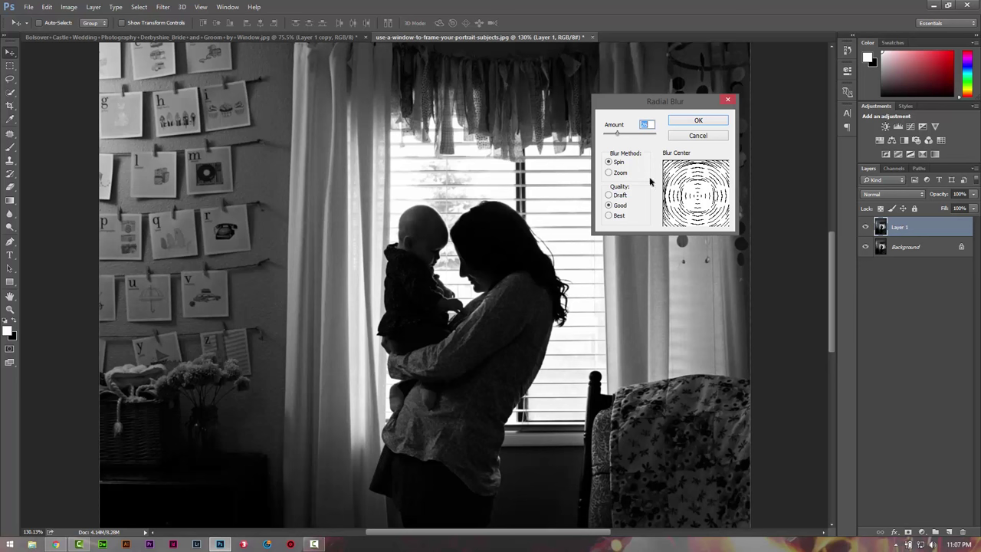
{"action": "left_click", "coordinate": [609, 172]}
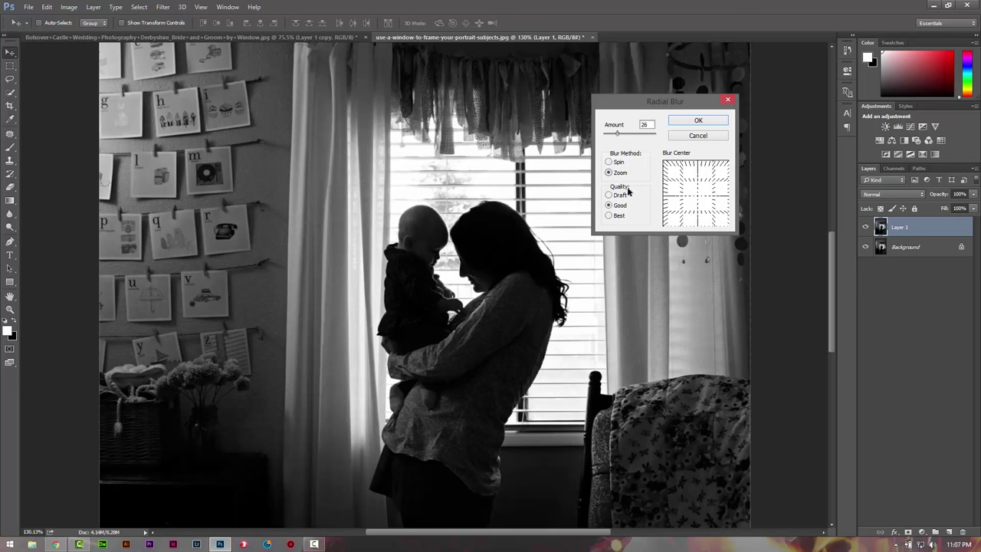
{"action": "left_click", "coordinate": [702, 198]}
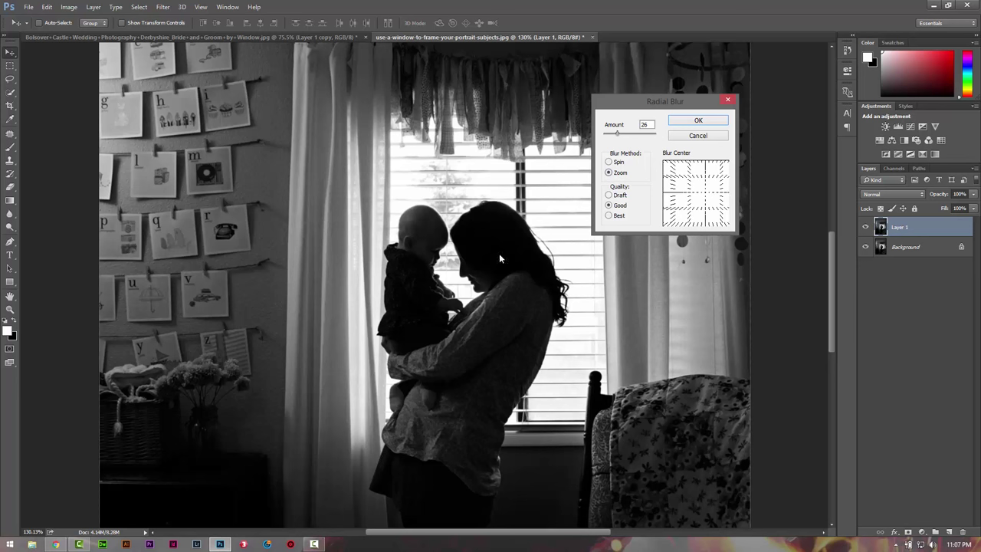
{"action": "left_click", "coordinate": [695, 194]}
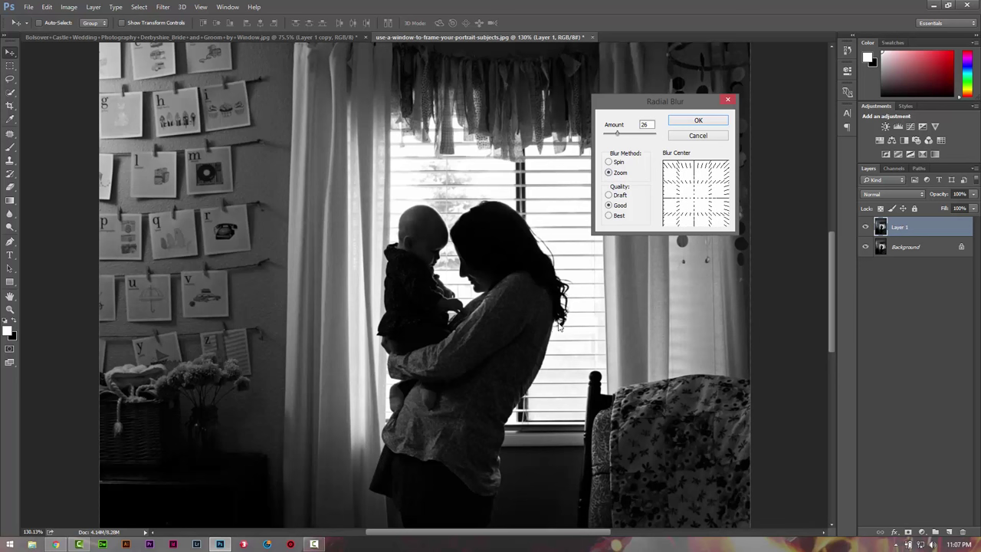
{"action": "left_click", "coordinate": [697, 135]}
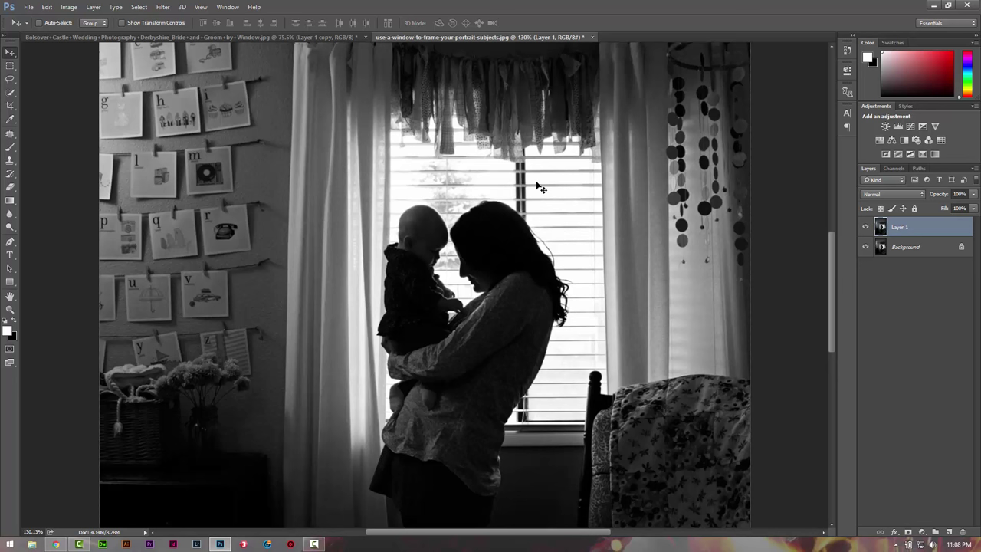
{"action": "left_click", "coordinate": [161, 8]}
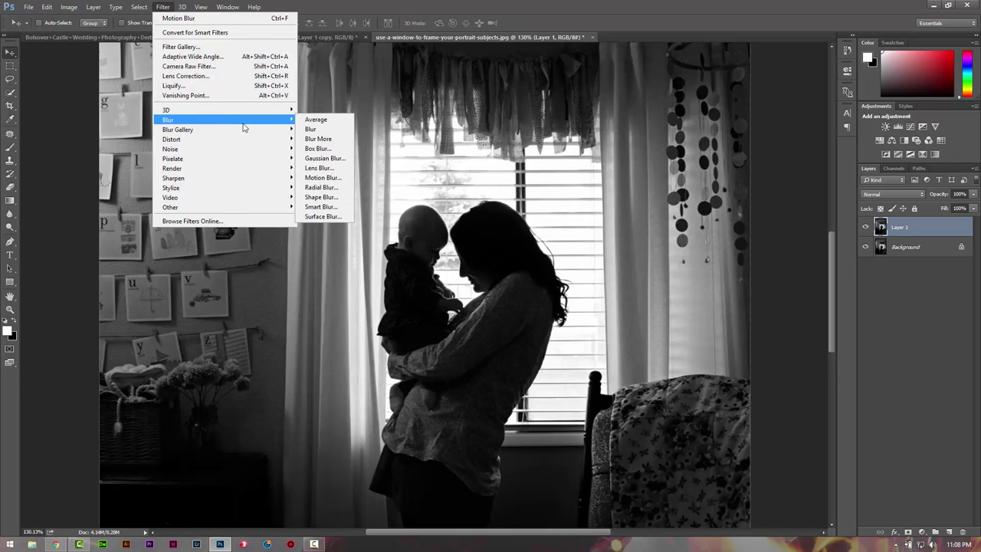
{"action": "mouse_move", "coordinate": [168, 120]}
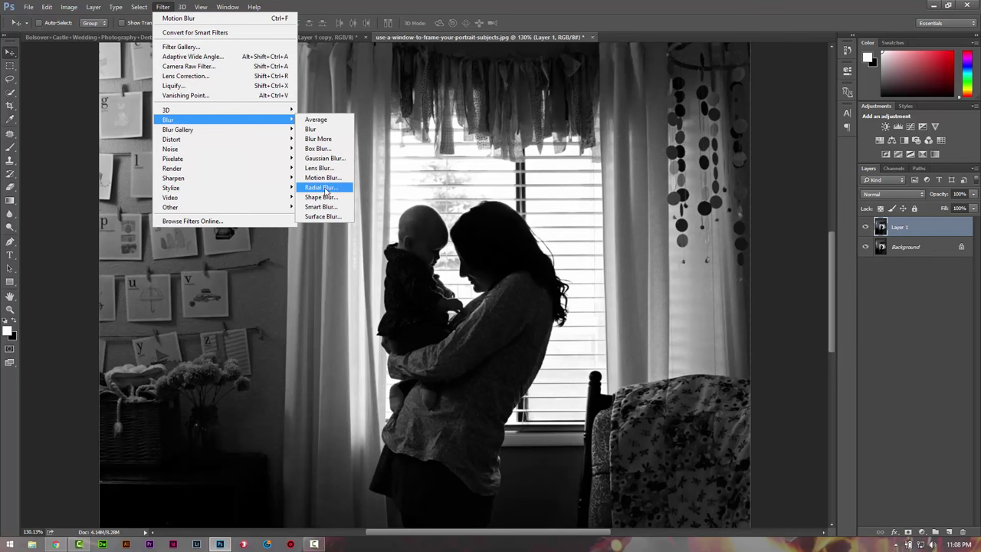
{"action": "left_click", "coordinate": [327, 188]}
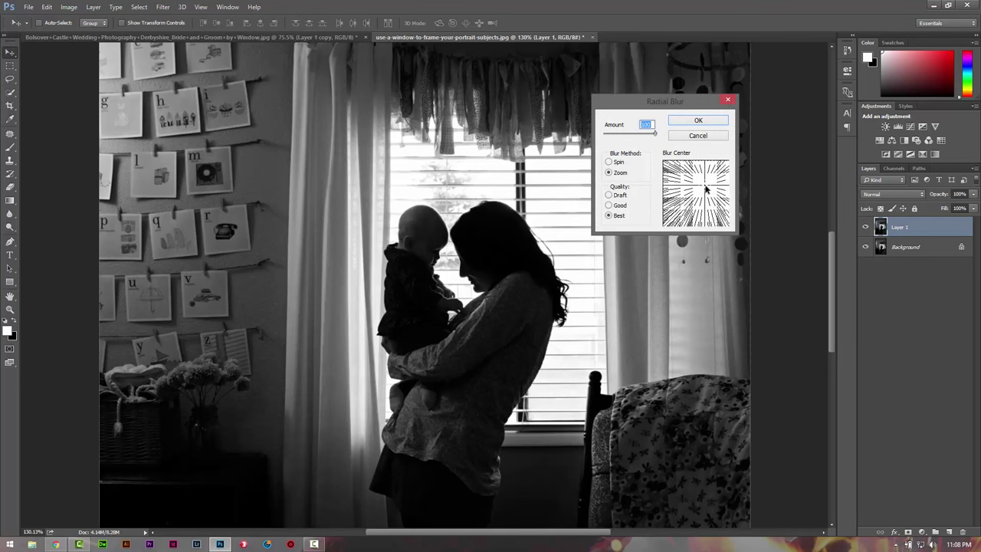
{"action": "left_click_drag", "start_coordinate": [676, 221], "coordinate": [702, 187]}
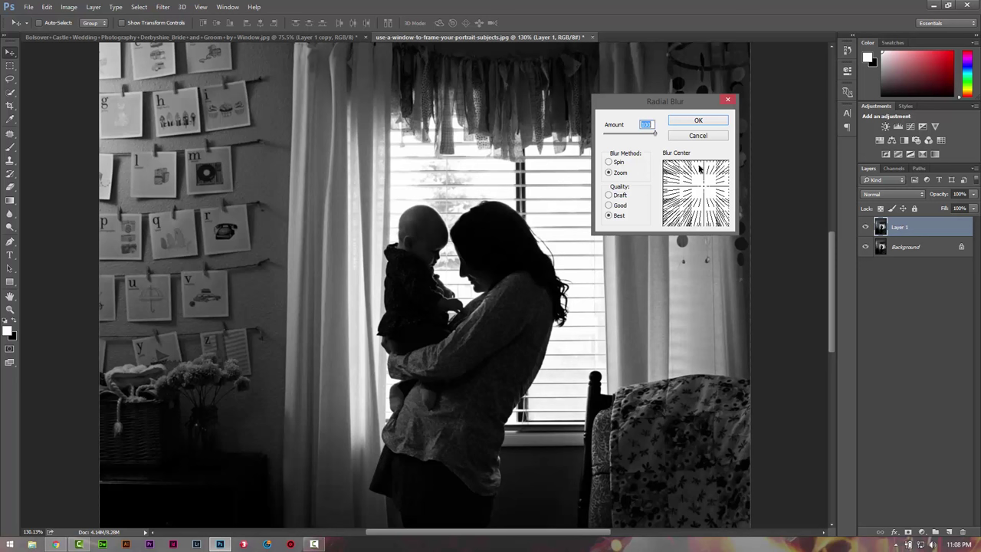
{"action": "left_click_drag", "start_coordinate": [703, 197], "coordinate": [700, 192]}
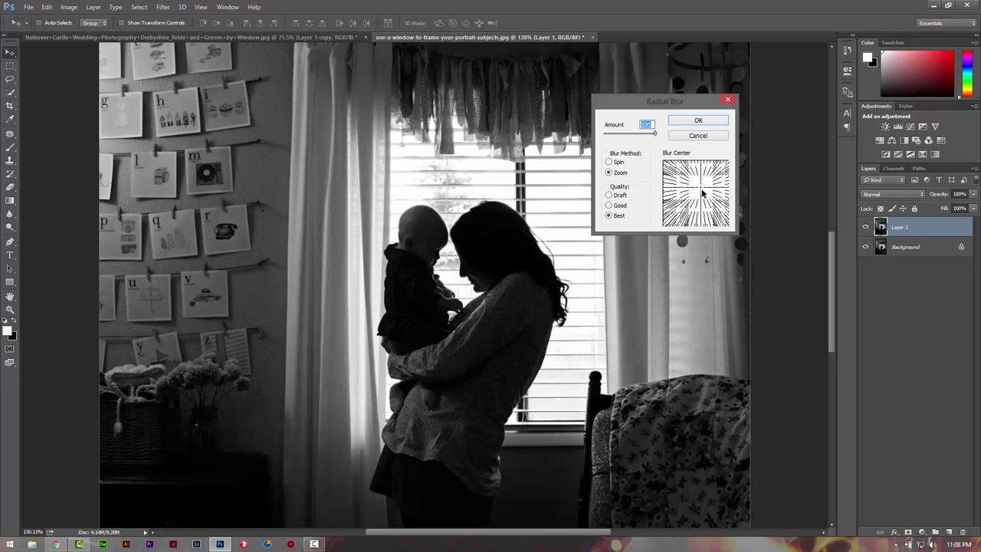
{"action": "left_click_drag", "start_coordinate": [702, 193], "coordinate": [702, 184]}
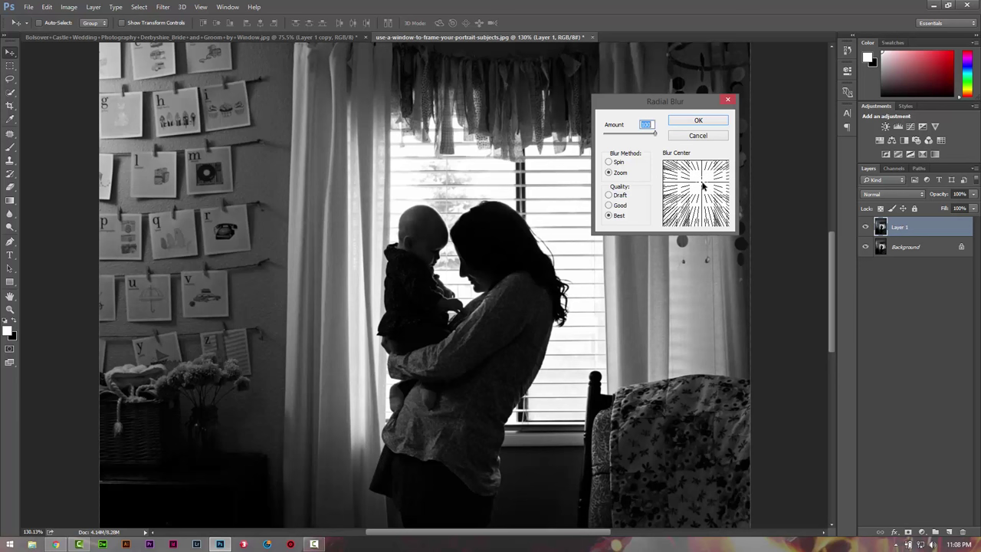
{"action": "left_click_drag", "start_coordinate": [702, 184], "coordinate": [699, 183]}
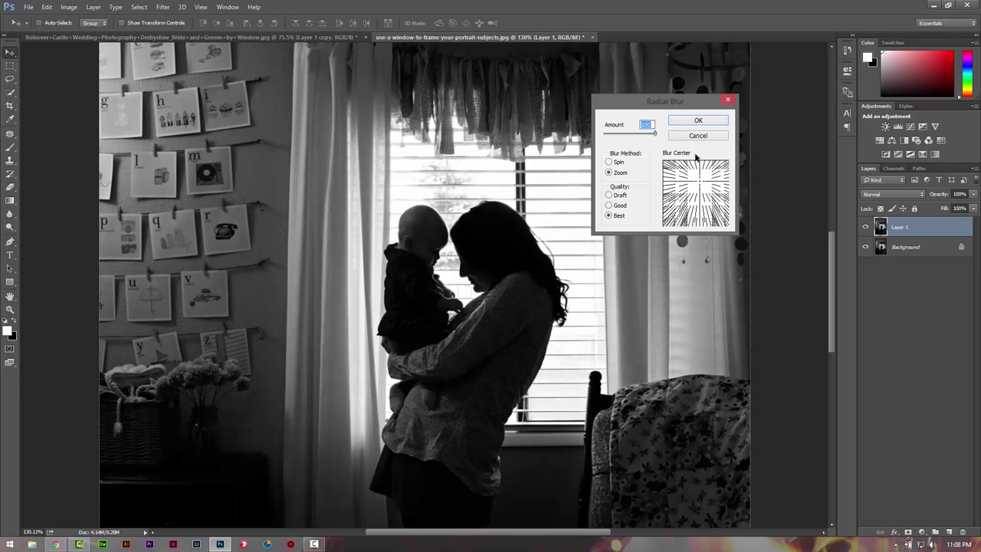
{"action": "left_click", "coordinate": [698, 120]}
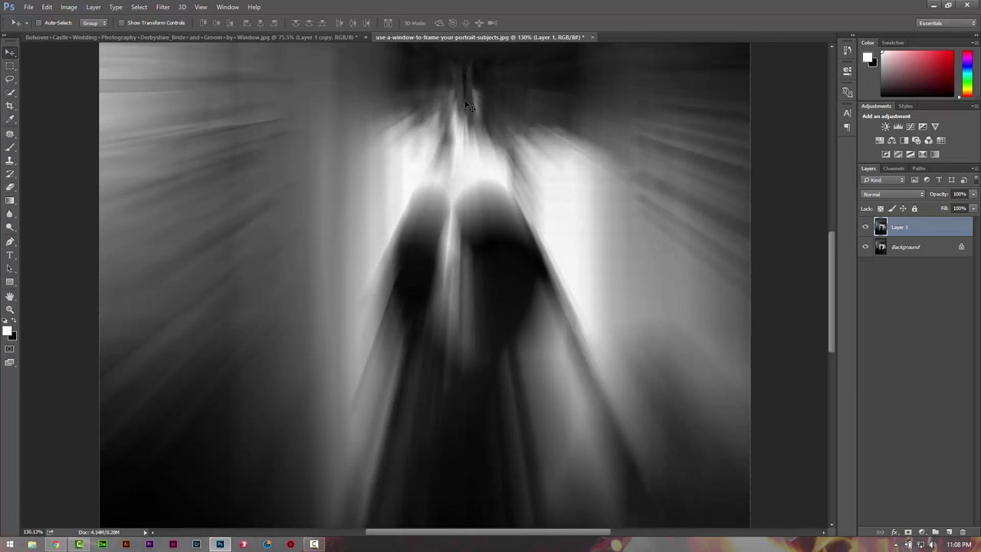
{"action": "key", "text": "ctrl+z"}
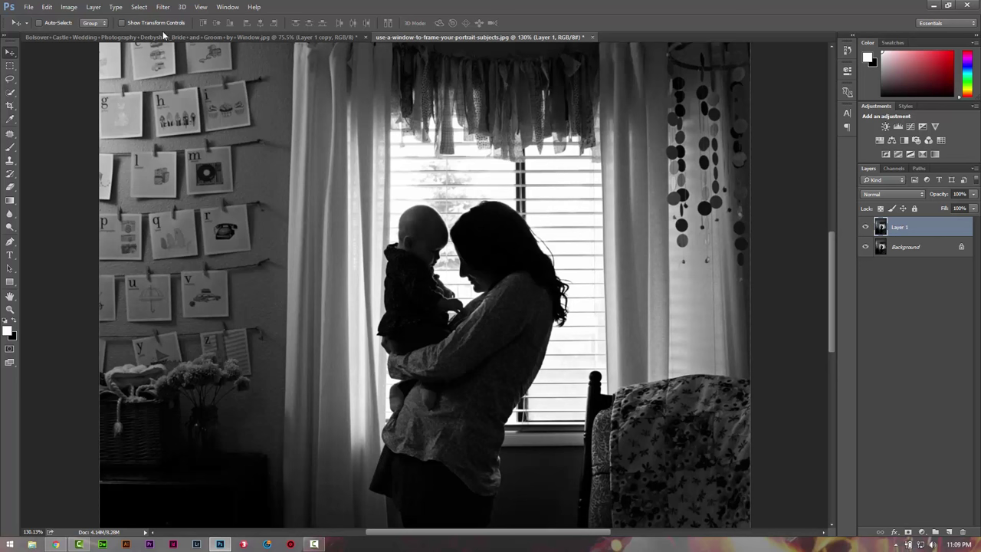
{"action": "left_click", "coordinate": [163, 6]}
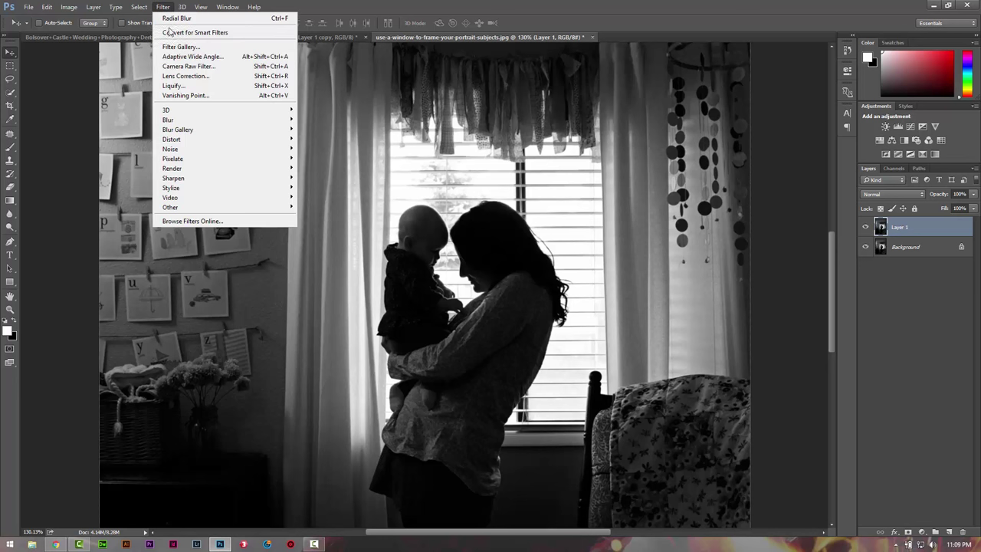
{"action": "mouse_move", "coordinate": [139, 7]}
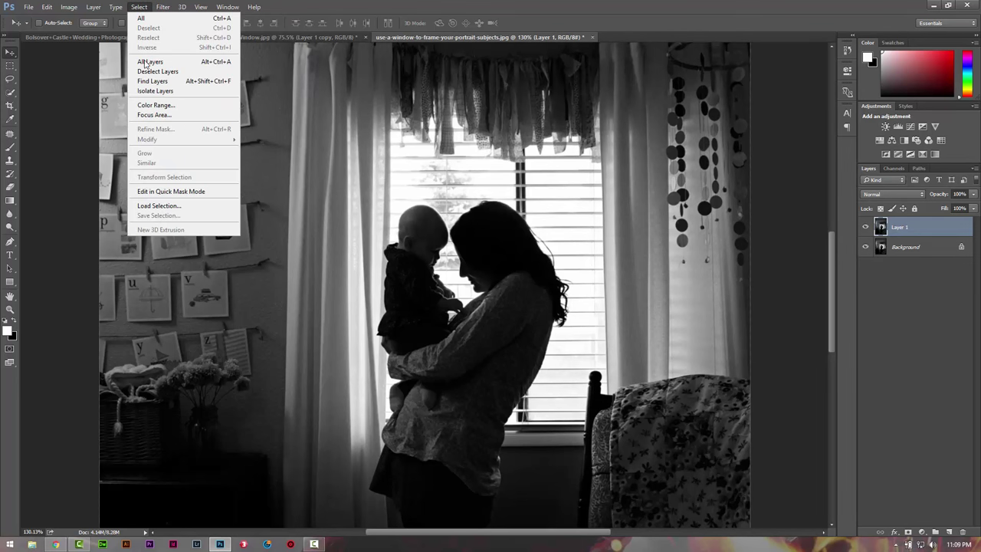
Sample the bright window blinds in Color Range, raise fuzziness to 114, and confirm the selection
{"action": "left_click", "coordinate": [172, 108]}
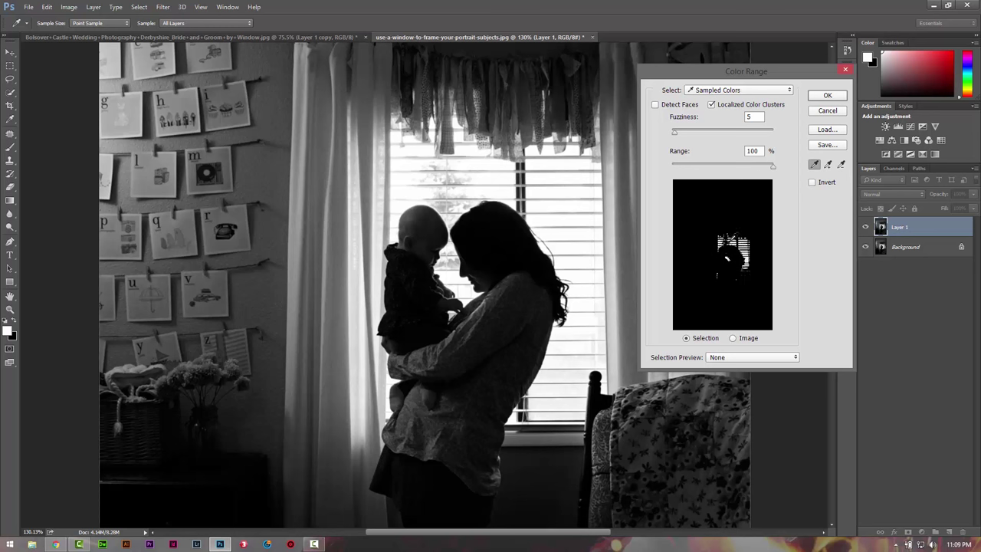
{"action": "left_click", "coordinate": [514, 222]}
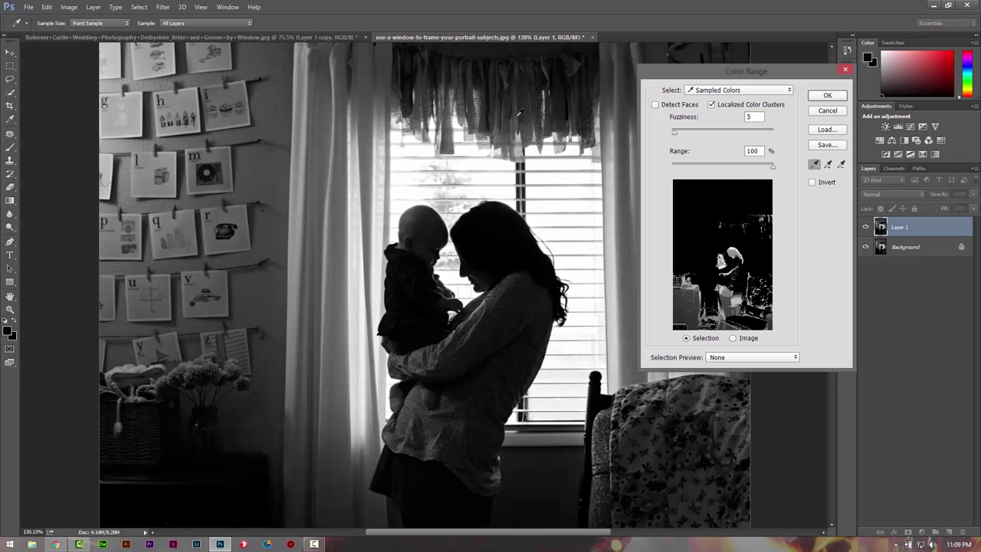
{"action": "left_click", "coordinate": [560, 191]}
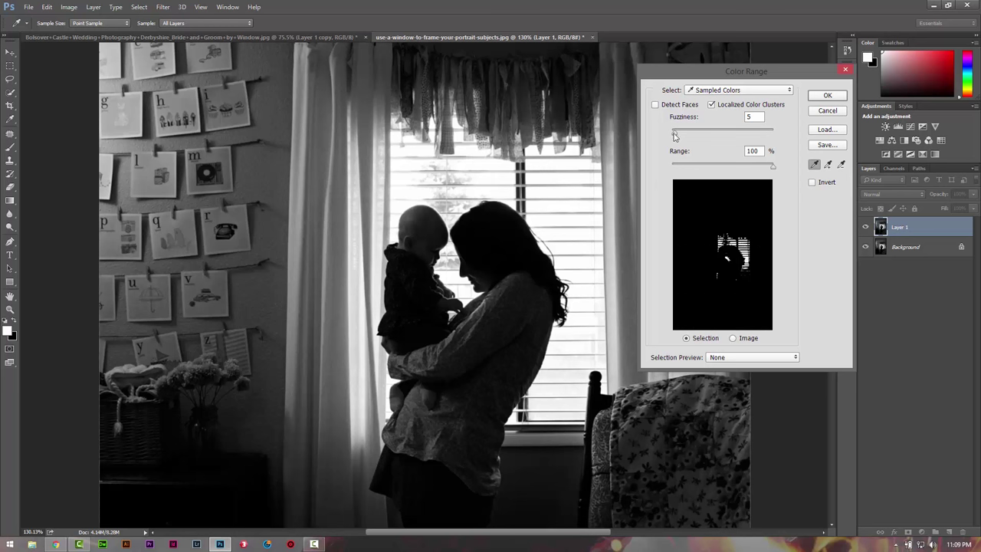
{"action": "mouse_move", "coordinate": [674, 133]}
{"action": "left_mouse_down"}
{"action": "mouse_move", "coordinate": [729, 133]}
{"action": "mouse_move", "coordinate": [684, 143]}
{"action": "left_mouse_up"}
{"action": "mouse_move", "coordinate": [773, 167]}
{"action": "left_mouse_down"}
{"action": "mouse_move", "coordinate": [697, 167]}
{"action": "mouse_move", "coordinate": [770, 166]}
{"action": "left_mouse_up"}
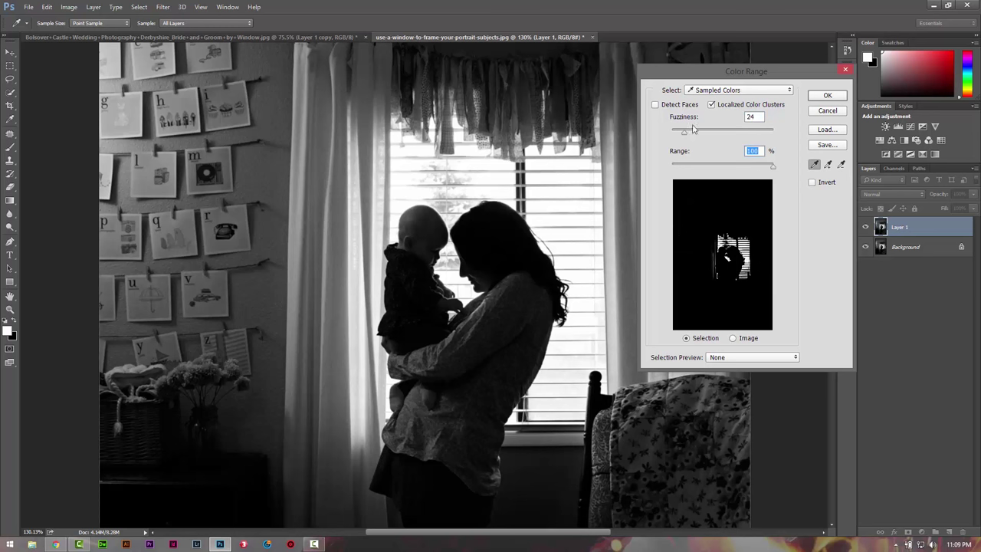
{"action": "left_click", "coordinate": [825, 104]}
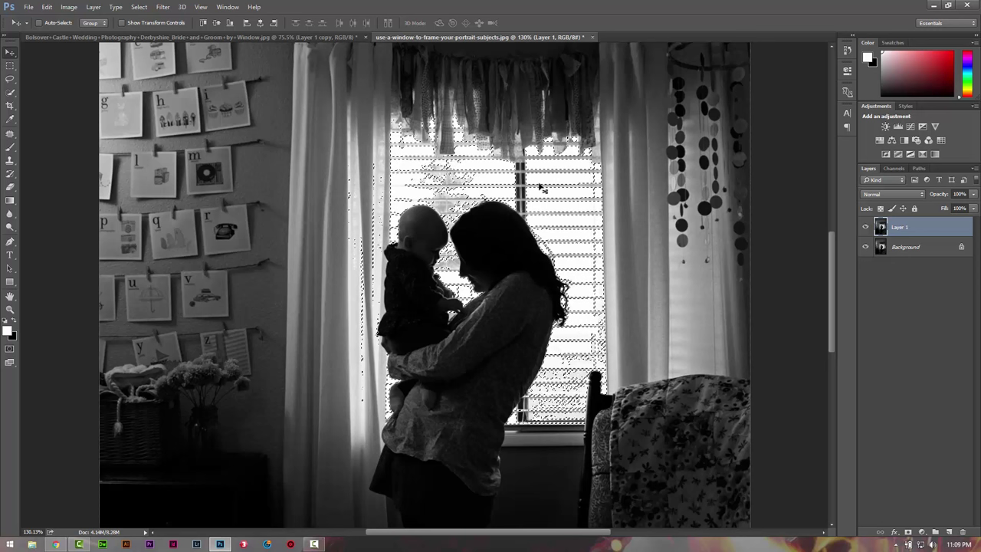
Duplicate Layer 1 as Layer 1 copy
{"action": "right_click", "coordinate": [915, 230]}
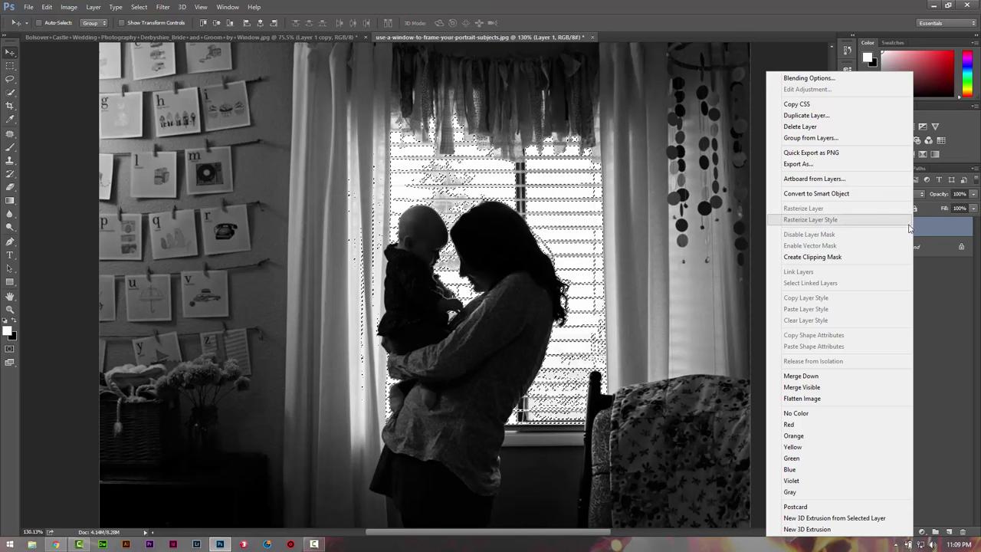
{"action": "left_click", "coordinate": [811, 116]}
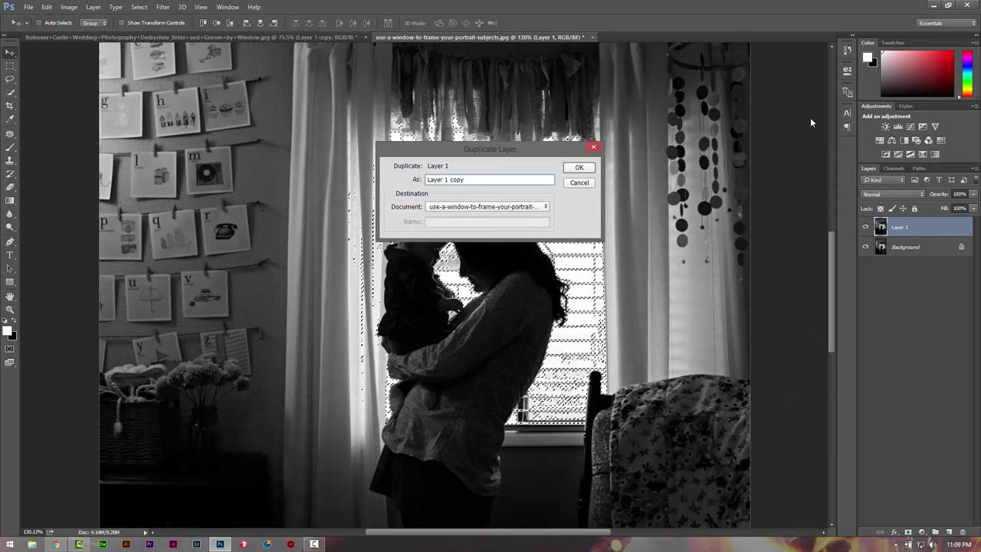
{"action": "left_click", "coordinate": [568, 168]}
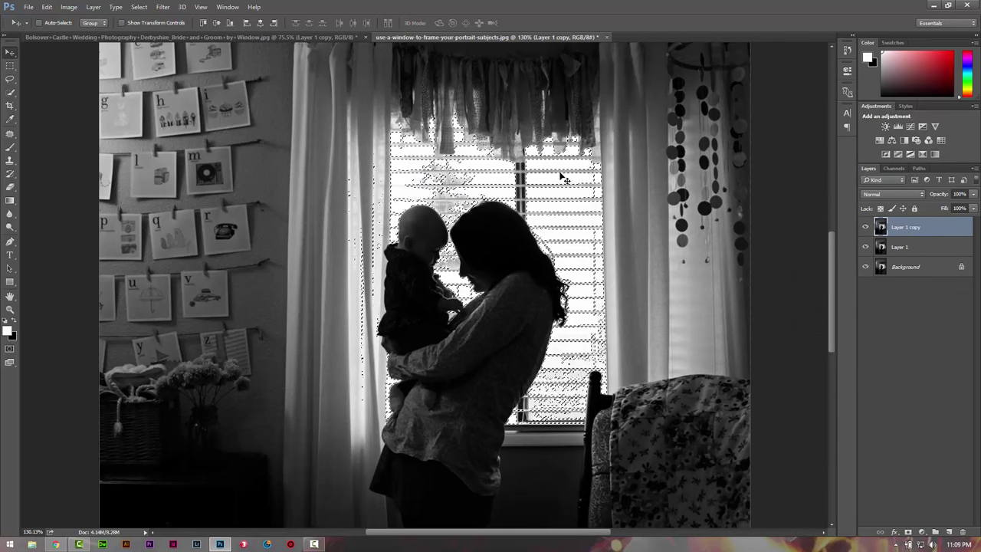
{"action": "right_click", "coordinate": [930, 230]}
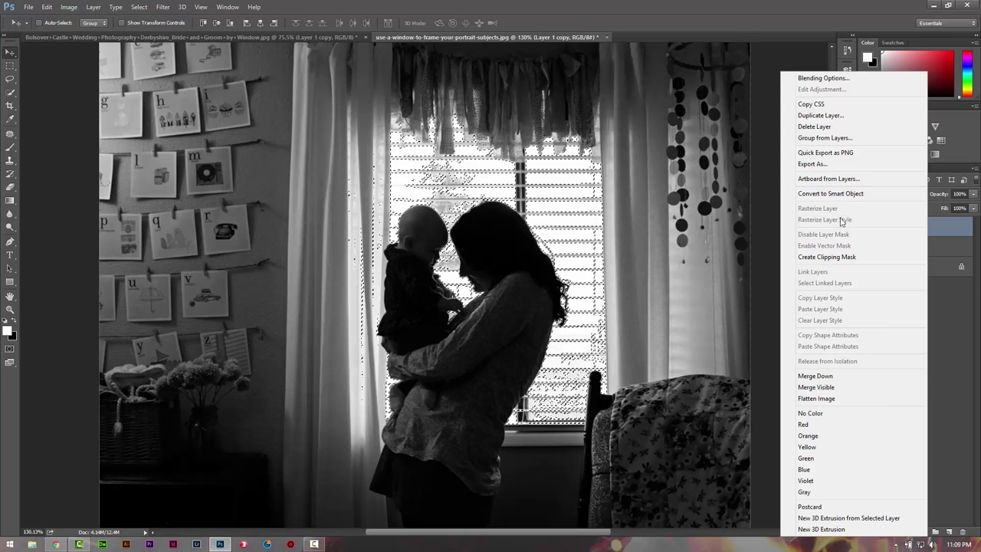
{"action": "left_click", "coordinate": [947, 228]}
Copy the selected bright window areas onto a new Layer 2
{"action": "key", "text": "ctrl"}
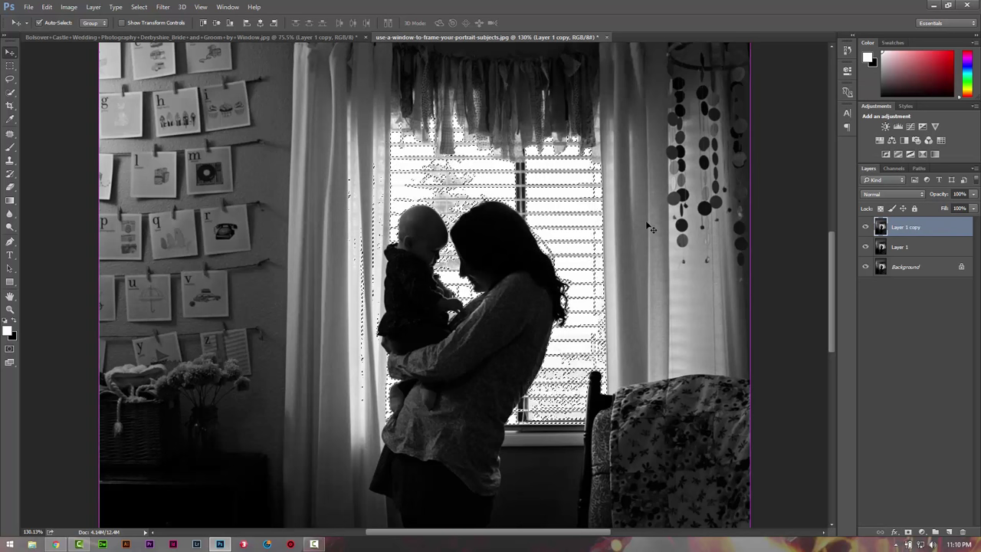
{"action": "left_click", "coordinate": [93, 7]}
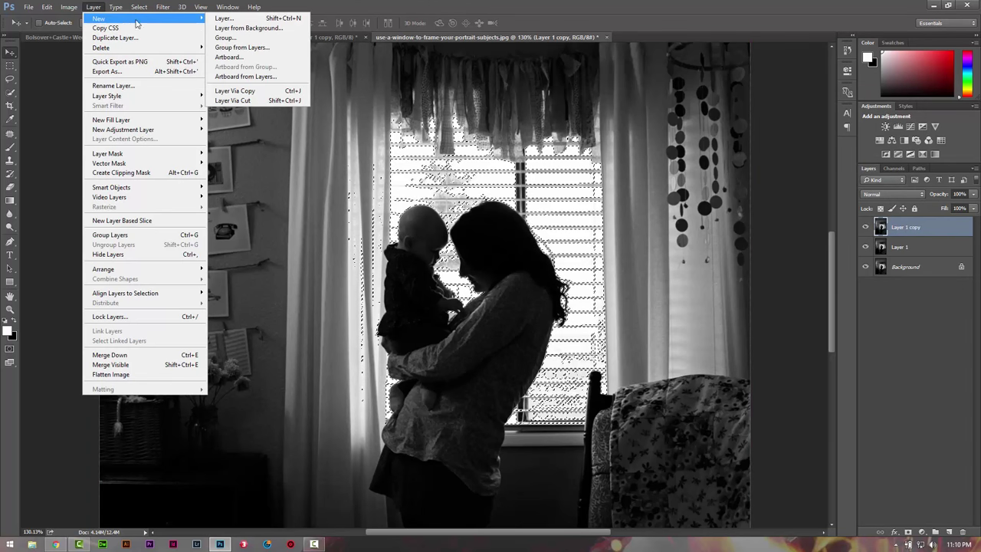
{"action": "mouse_move", "coordinate": [123, 18]}
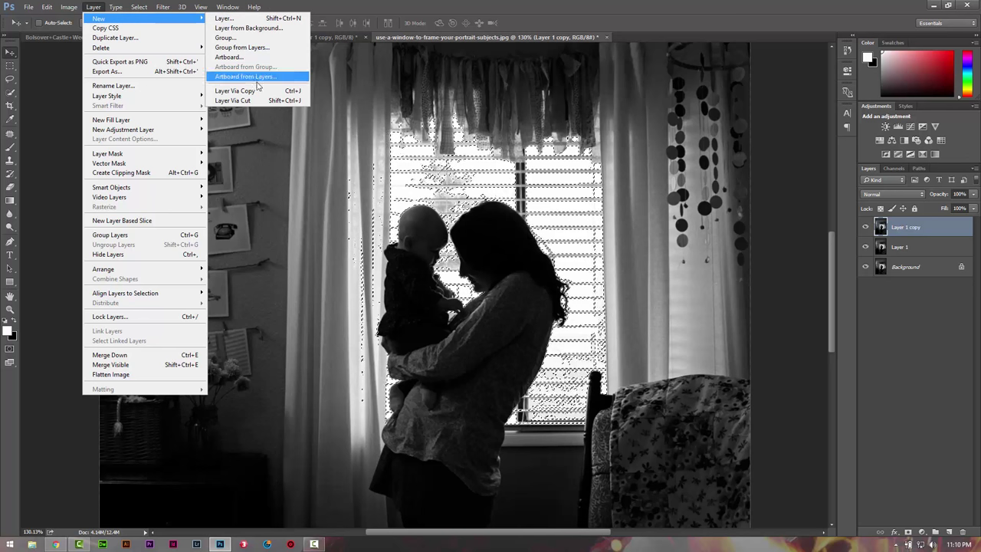
{"action": "left_click", "coordinate": [562, 10]}
{"action": "key", "text": "ctrl+shift+alt+n"}
Deselect, then hide and delete both Layer 1 and Layer 1 copy
{"action": "key", "text": "ctrl+d"}
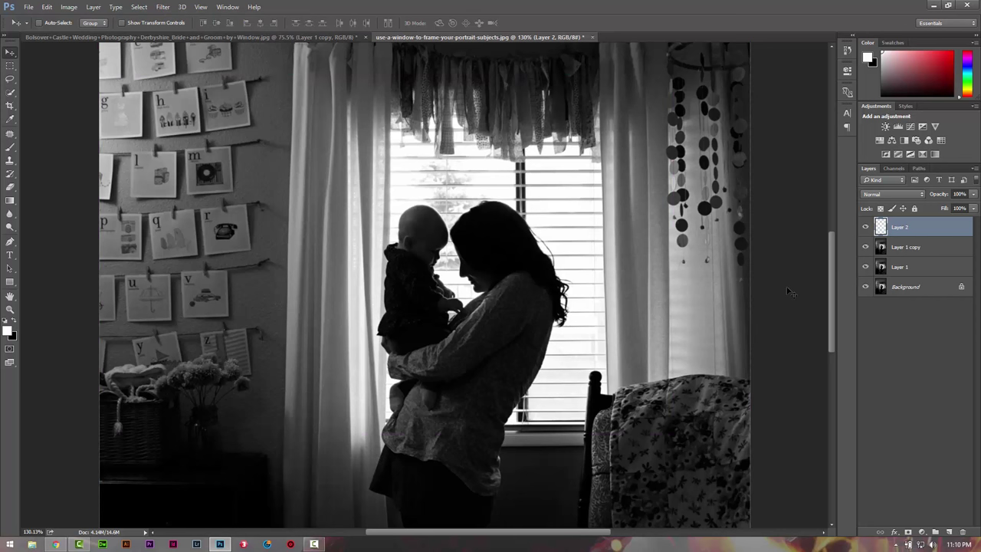
{"action": "left_click", "coordinate": [865, 247]}
{"action": "left_click", "coordinate": [865, 267]}
{"action": "left_click", "coordinate": [922, 253]}
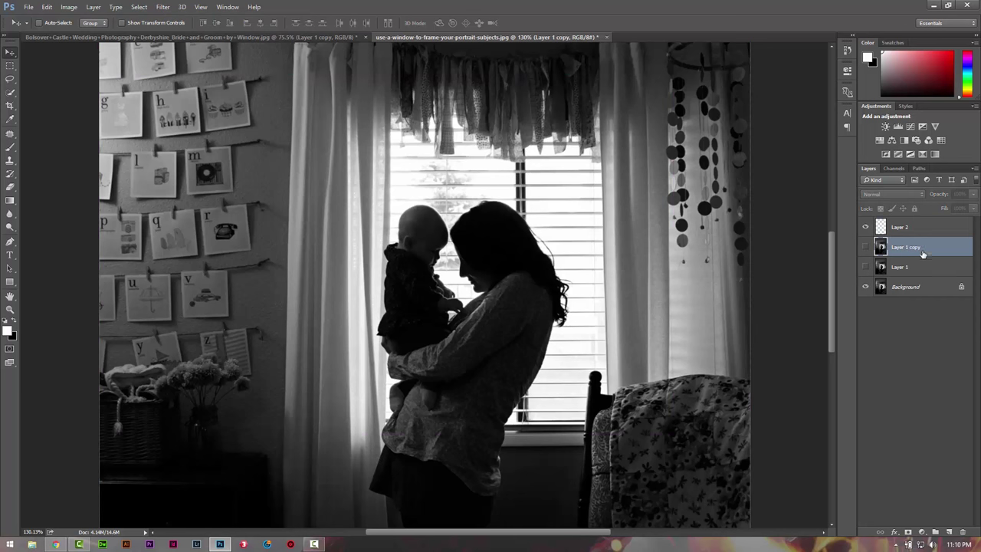
{"action": "left_click", "coordinate": [919, 269], "text": "shift"}
{"action": "key", "text": "Delete"}
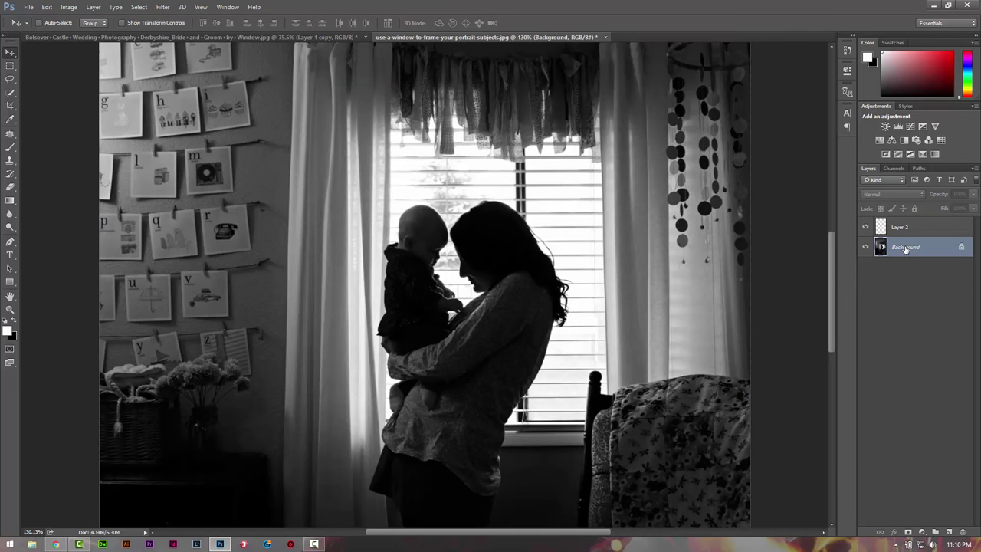
Preview the highlights over a temporary black-filled Layer 3, then delete it
{"action": "key", "text": "ctrl+shift+n"}
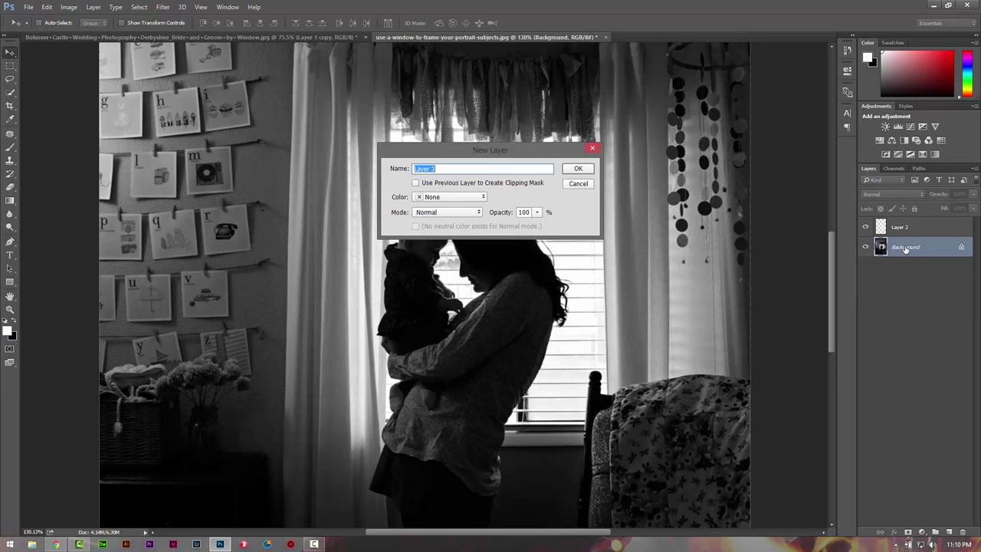
{"action": "key", "text": "Return"}
{"action": "key", "text": "ctrl+BackSpace"}
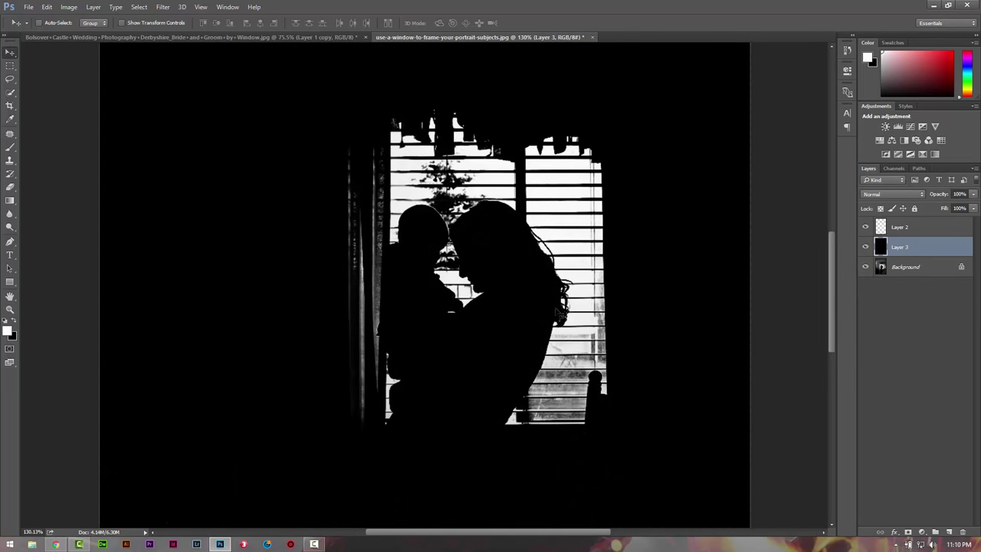
{"action": "left_click", "coordinate": [876, 227]}
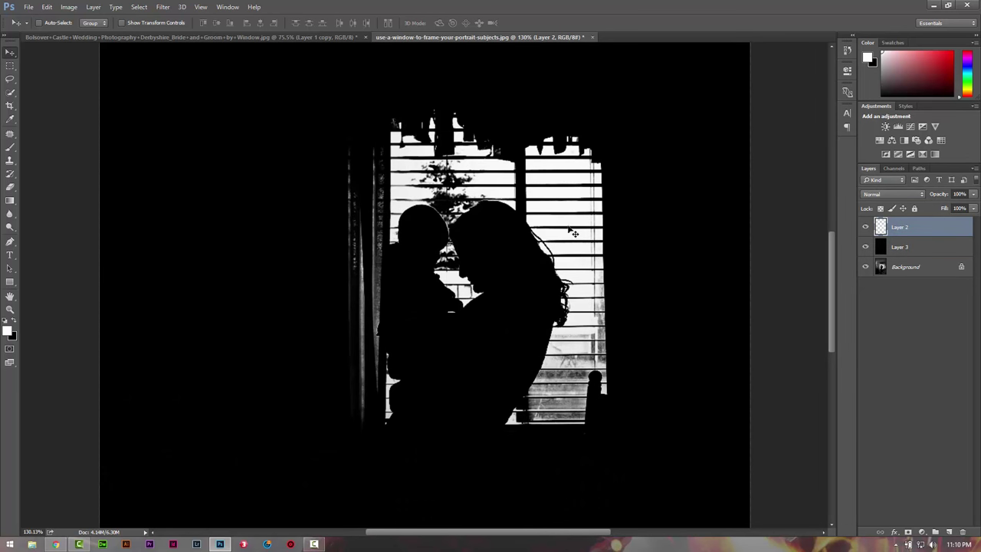
{"action": "left_click", "coordinate": [924, 253]}
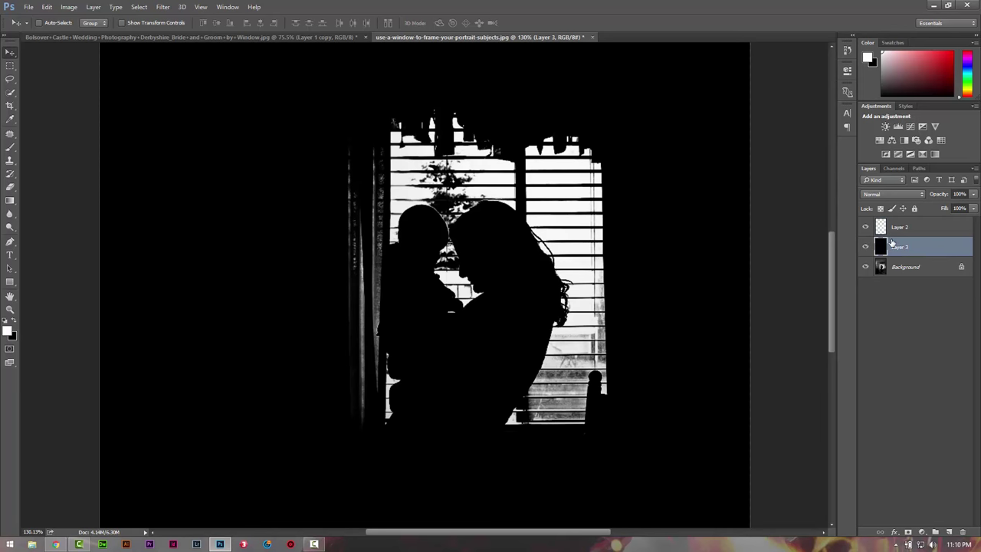
{"action": "key", "text": "Delete"}
Duplicate Layer 2 as Layer 2 copy and hide the original Layer 2
{"action": "left_click", "coordinate": [896, 227]}
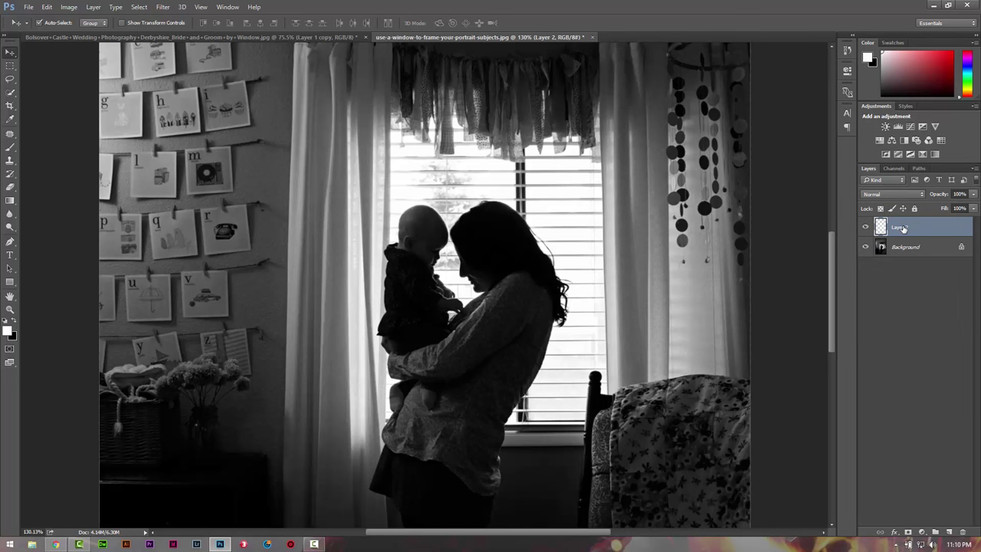
{"action": "key", "text": "ctrl+j"}
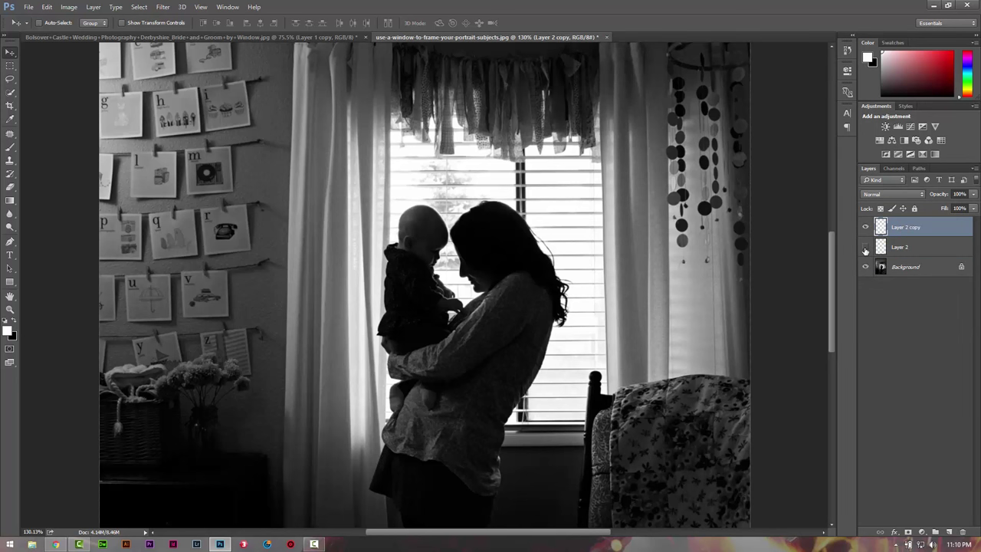
{"action": "left_click", "coordinate": [904, 250]}
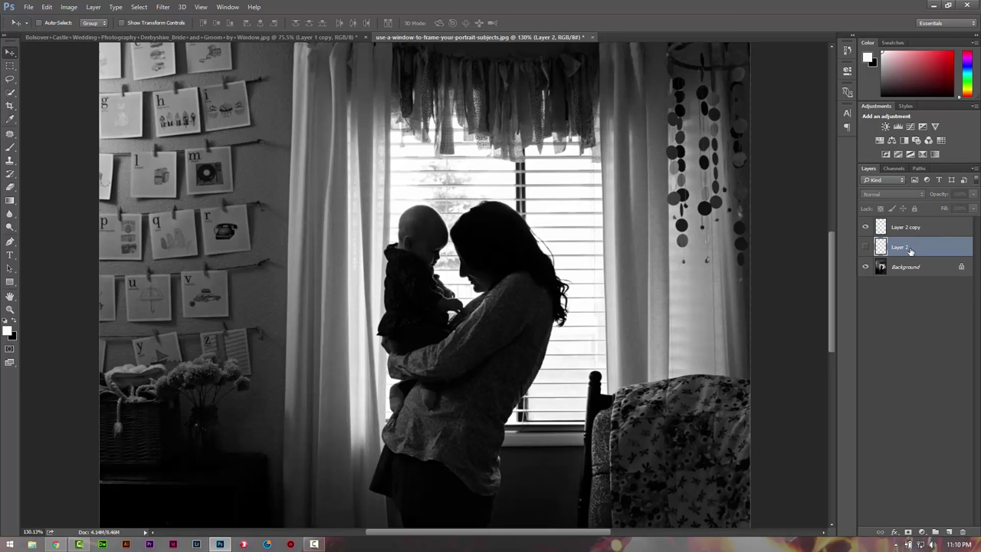
{"action": "left_click", "coordinate": [893, 228]}
{"action": "left_click", "coordinate": [900, 247]}
Apply a Zoom radial blur to Layer 2 copy with lower amount and centre shifted up-right
{"action": "left_click", "coordinate": [914, 229]}
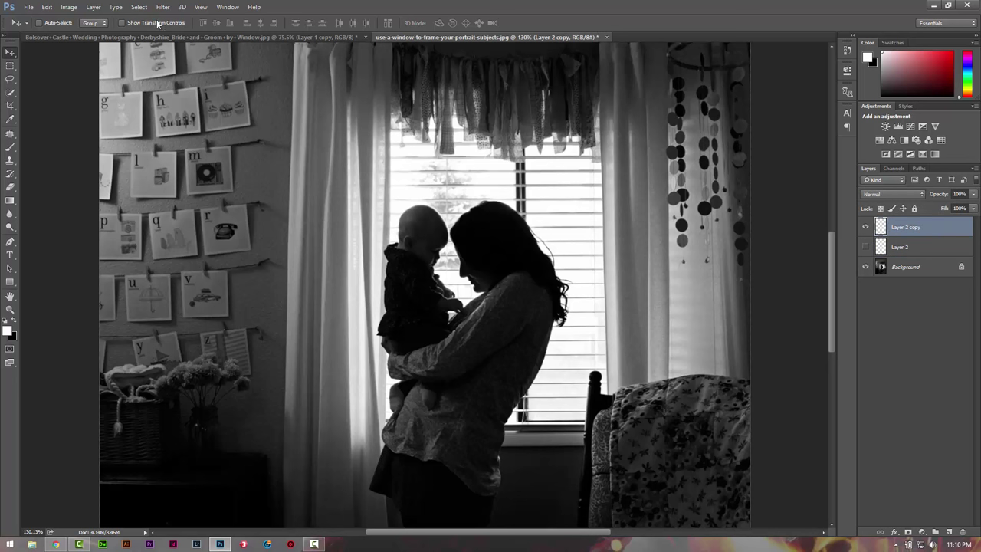
{"action": "left_click", "coordinate": [163, 9]}
{"action": "mouse_move", "coordinate": [168, 120]}
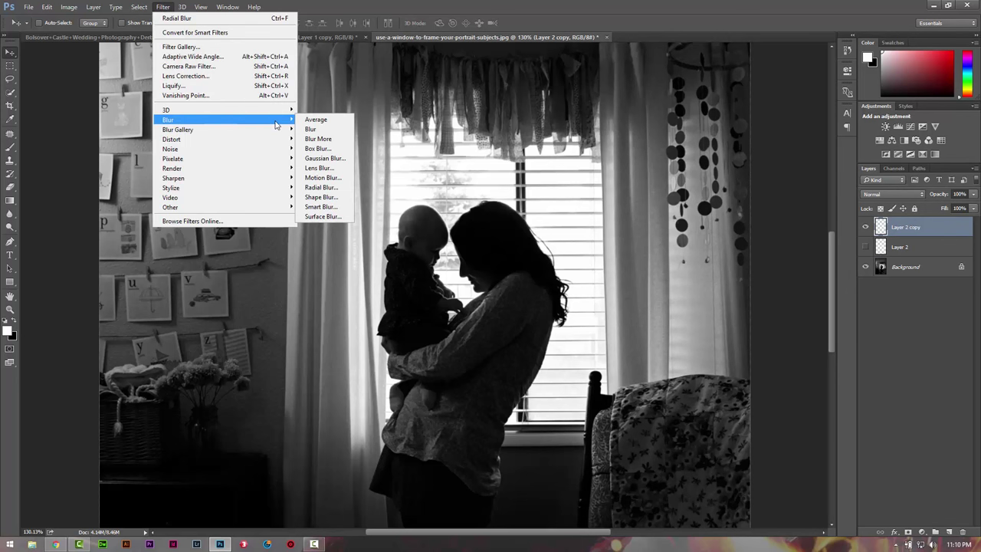
{"action": "left_click", "coordinate": [331, 188]}
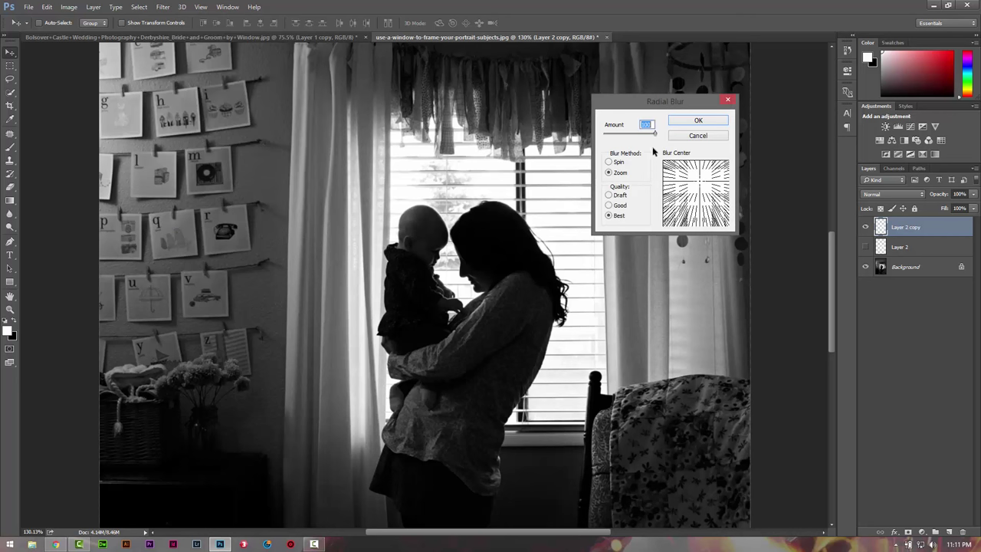
{"action": "left_click_drag", "start_coordinate": [655, 136], "coordinate": [650, 136]}
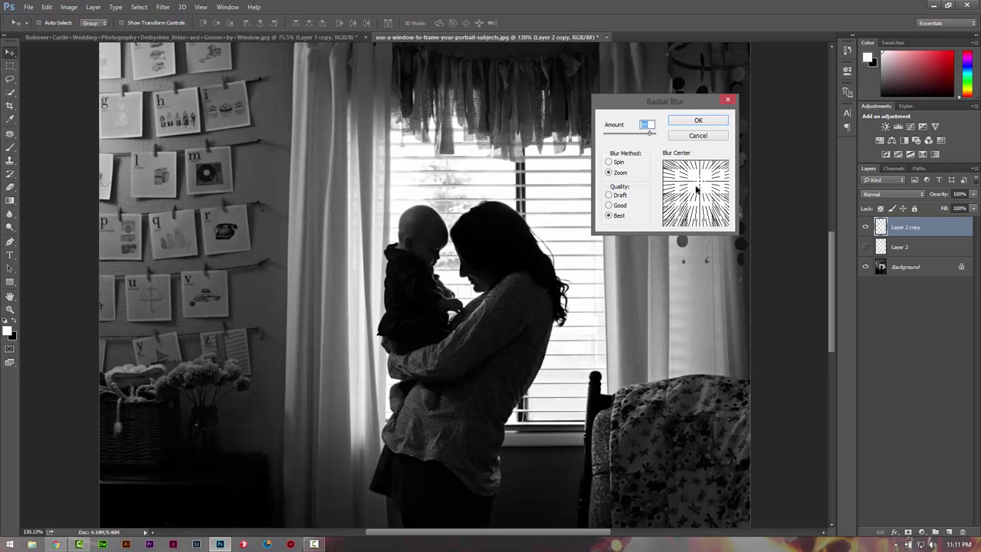
{"action": "mouse_move", "coordinate": [695, 188]}
{"action": "left_mouse_down"}
{"action": "mouse_move", "coordinate": [703, 181]}
{"action": "mouse_move", "coordinate": [692, 181]}
{"action": "left_mouse_up"}
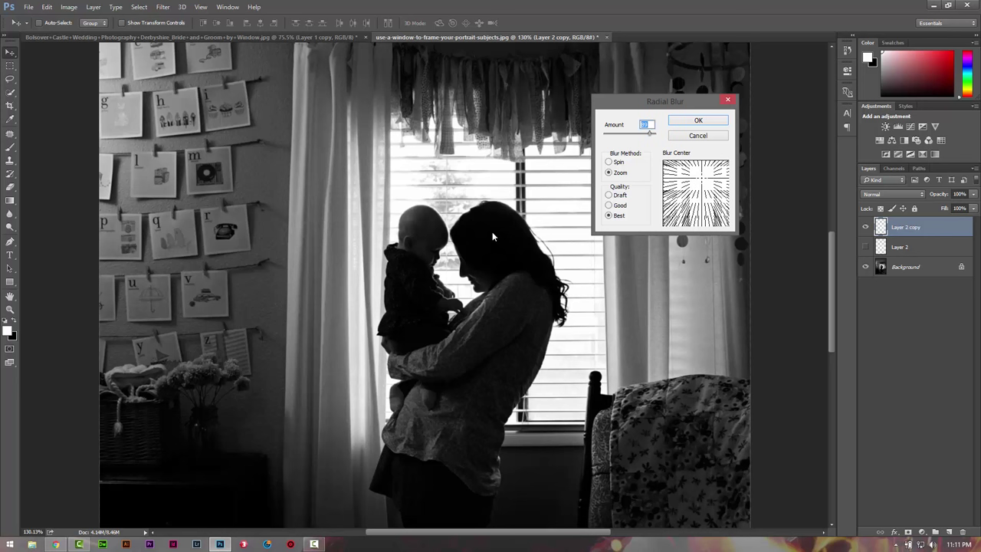
{"action": "left_click", "coordinate": [700, 183]}
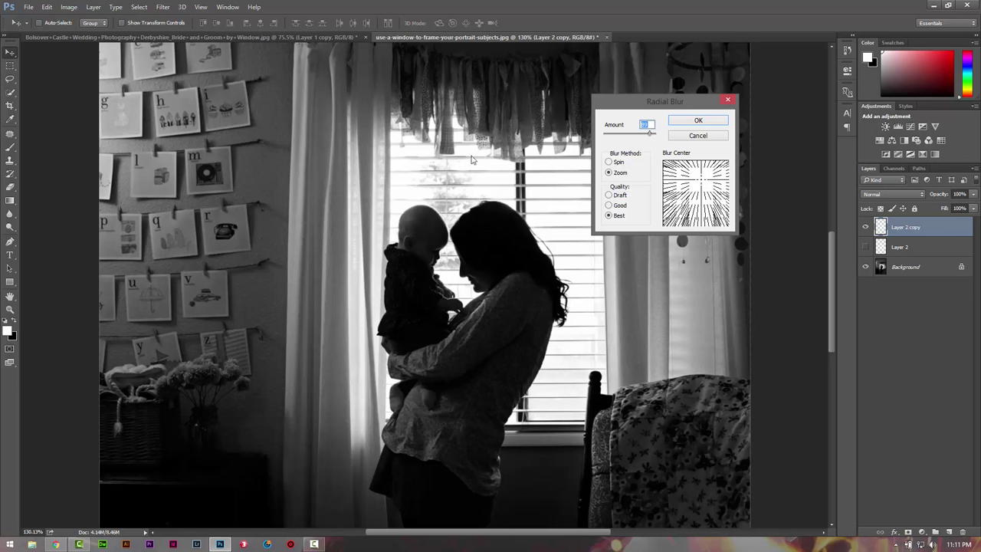
{"action": "left_click", "coordinate": [702, 184]}
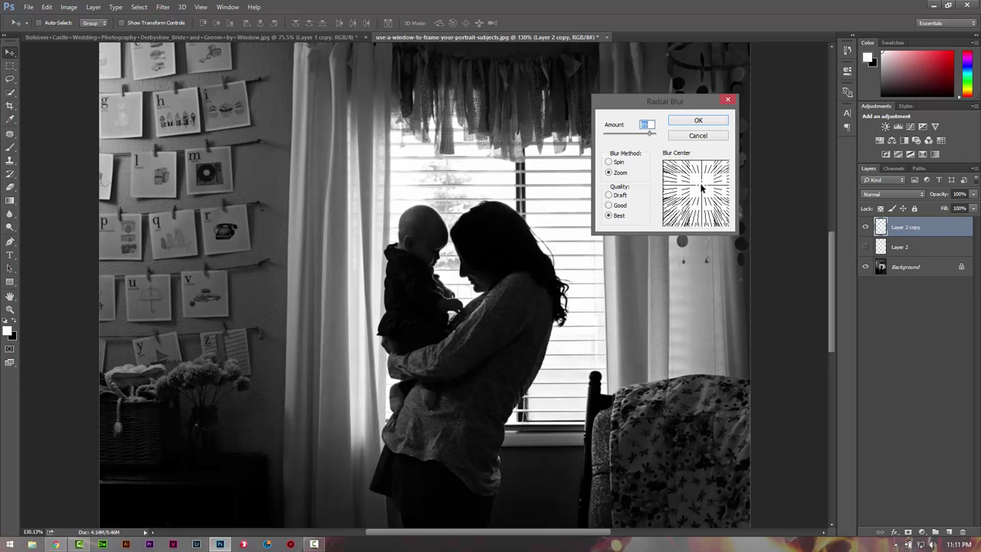
{"action": "left_click", "coordinate": [701, 123]}
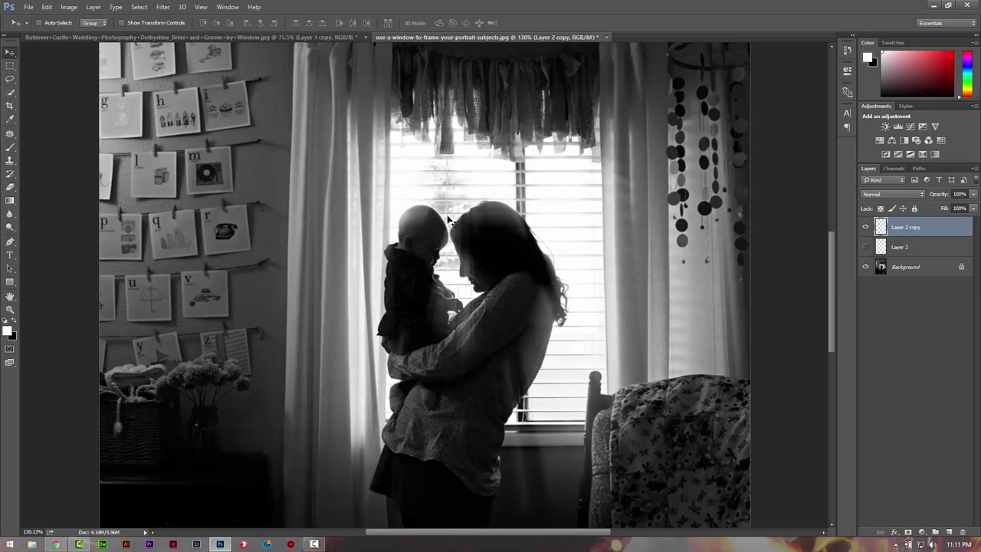
Move the blurred light-ray layer to a new position over the window
{"action": "left_click_drag", "start_coordinate": [467, 171], "coordinate": [462, 147]}
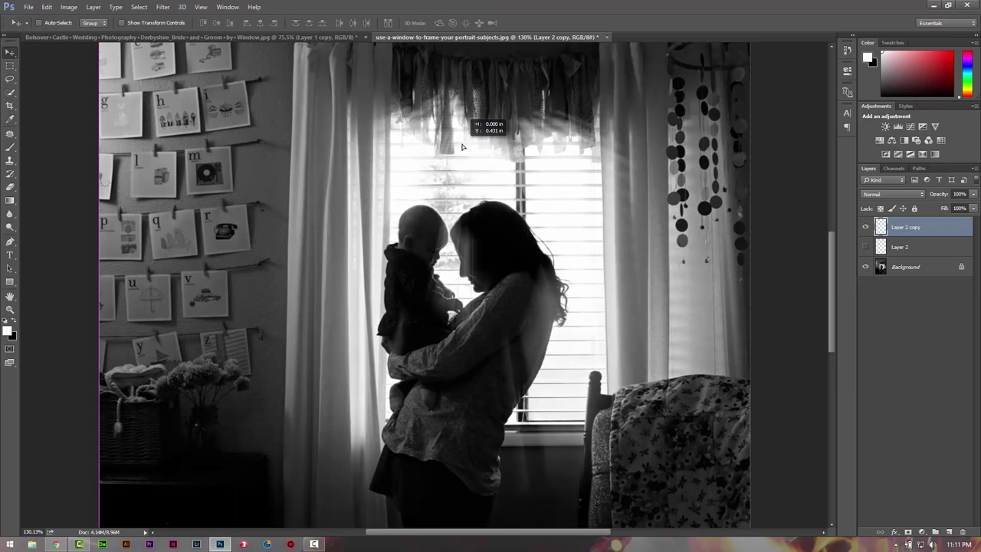
{"action": "left_click_drag", "start_coordinate": [462, 147], "coordinate": [452, 217]}
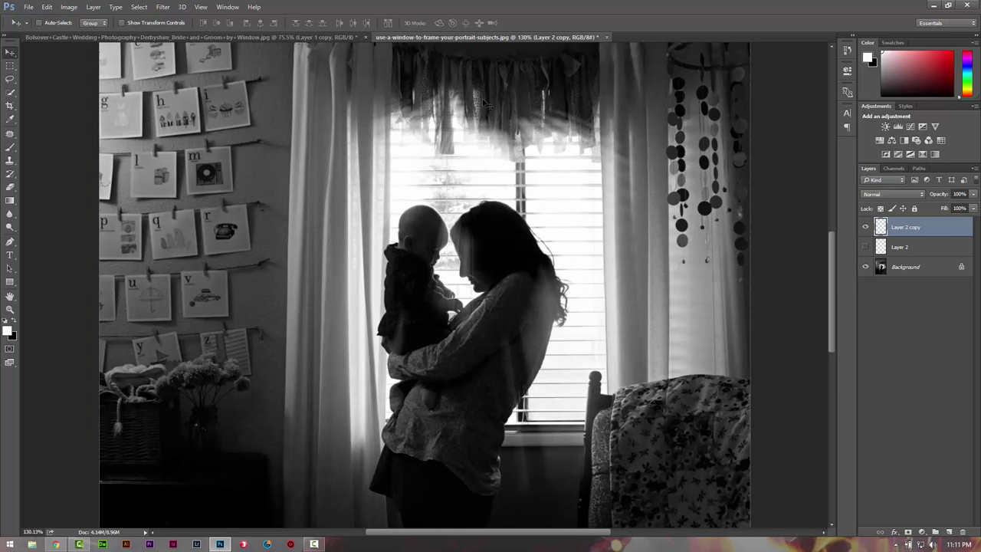
{"action": "left_click_drag", "start_coordinate": [484, 102], "coordinate": [326, 144]}
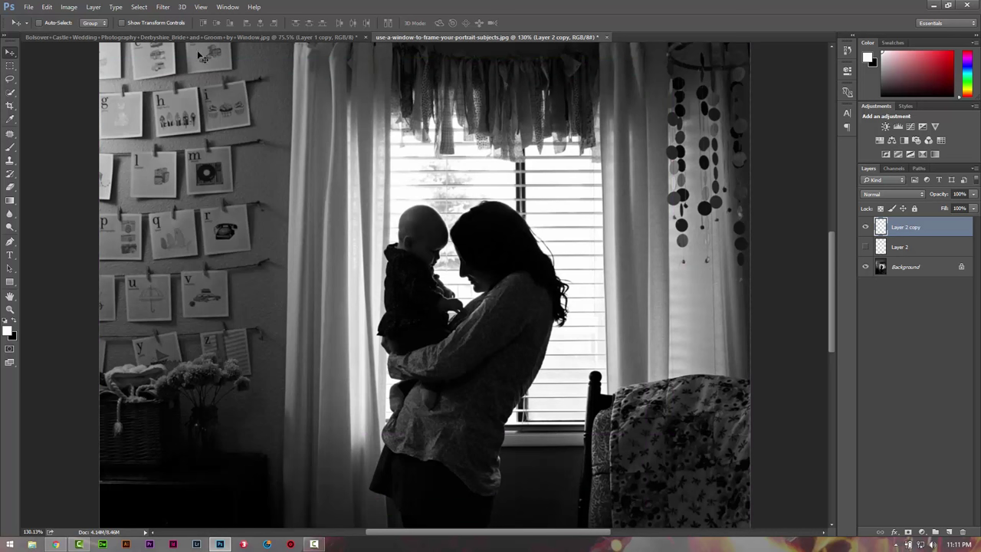
Apply another Zoom radial blur to the rays with the blur centre moved lower
{"action": "left_click", "coordinate": [162, 9]}
{"action": "mouse_move", "coordinate": [168, 119]}
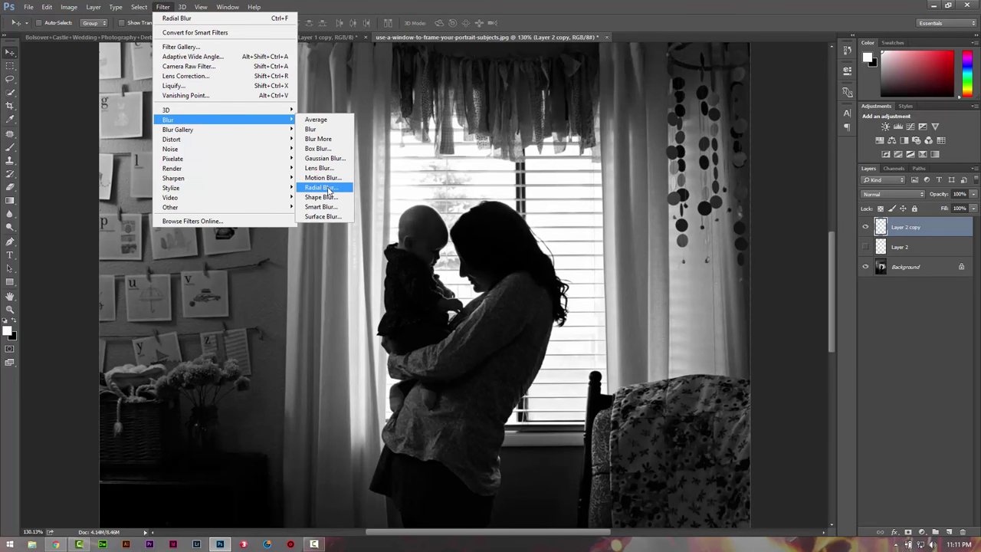
{"action": "left_click", "coordinate": [329, 190]}
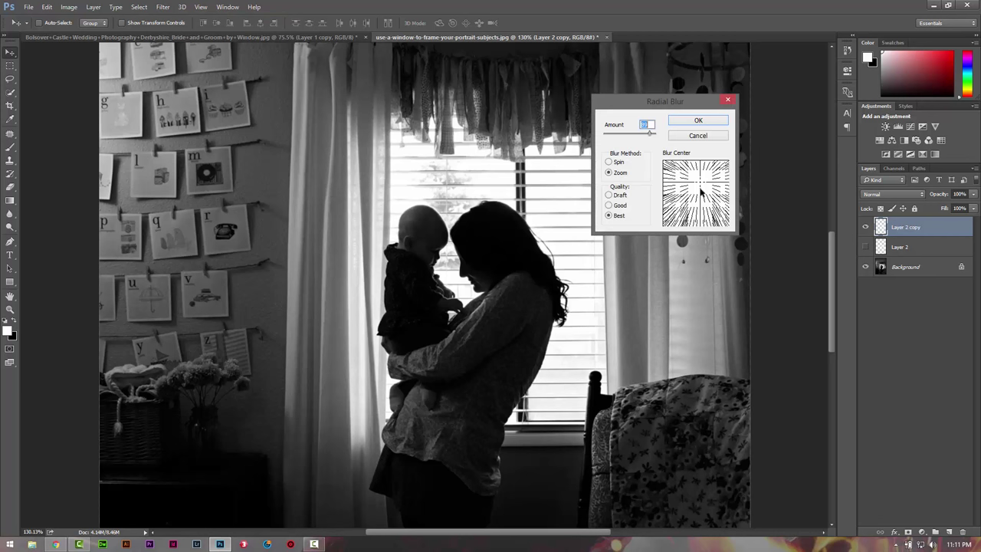
{"action": "left_click_drag", "start_coordinate": [700, 186], "coordinate": [700, 193]}
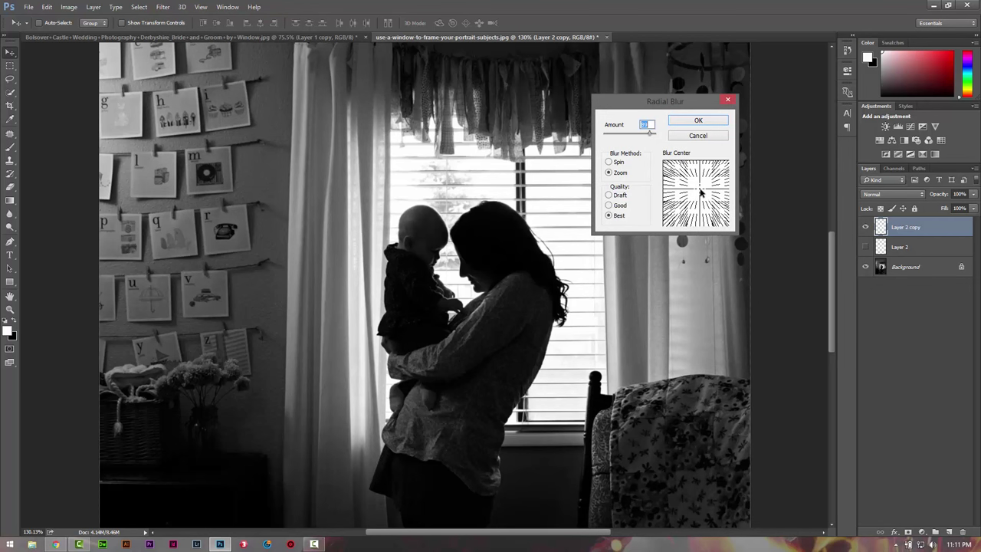
{"action": "left_click", "coordinate": [698, 120]}
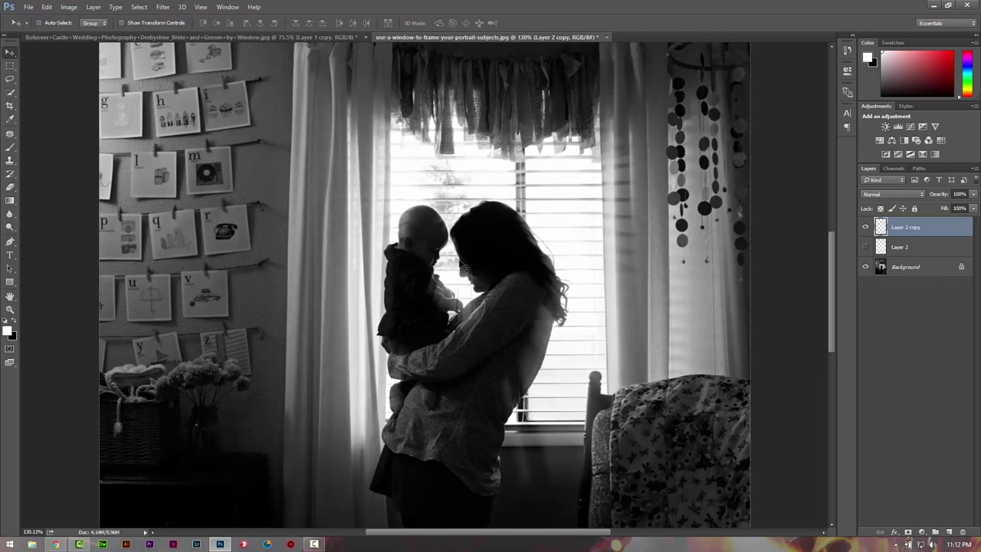
{"action": "scroll", "coordinate": [464, 266], "scroll_direction": "down", "scroll_amount": 2}
{"action": "scroll", "coordinate": [463, 266], "scroll_direction": "up", "scroll_amount": 1}
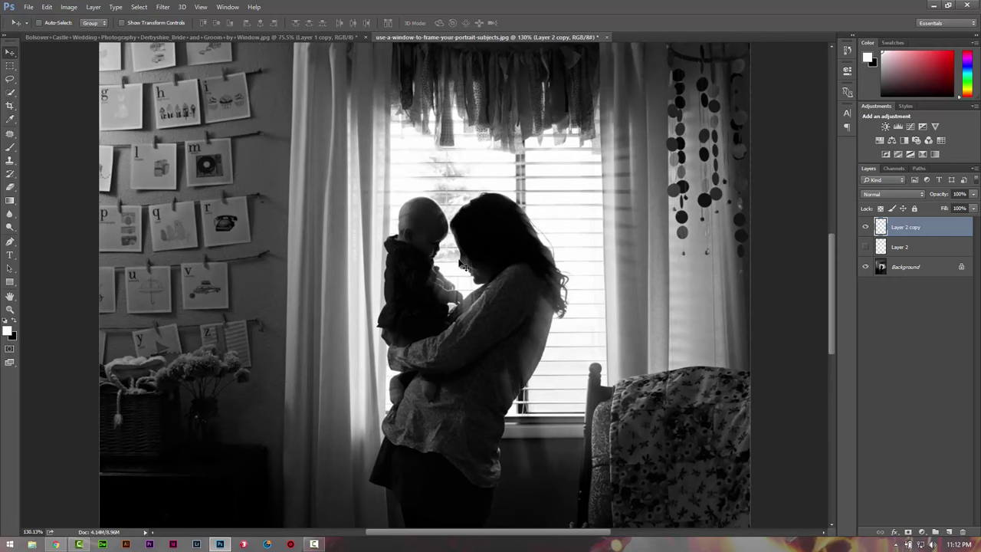
Reapply the last Radial Blur to Layer 2 copy and zoom the view out slightly
{"action": "left_click", "coordinate": [167, 8]}
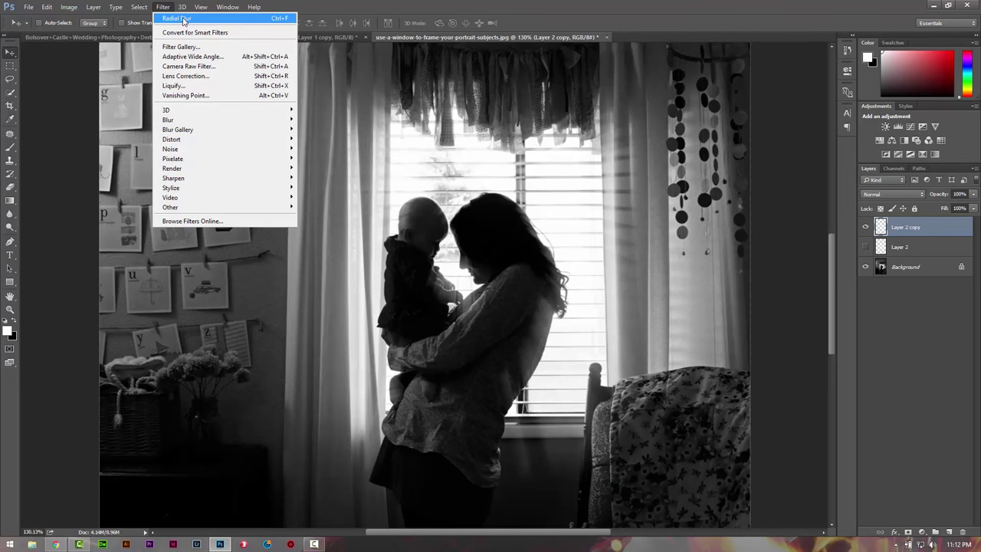
{"action": "left_click", "coordinate": [190, 21]}
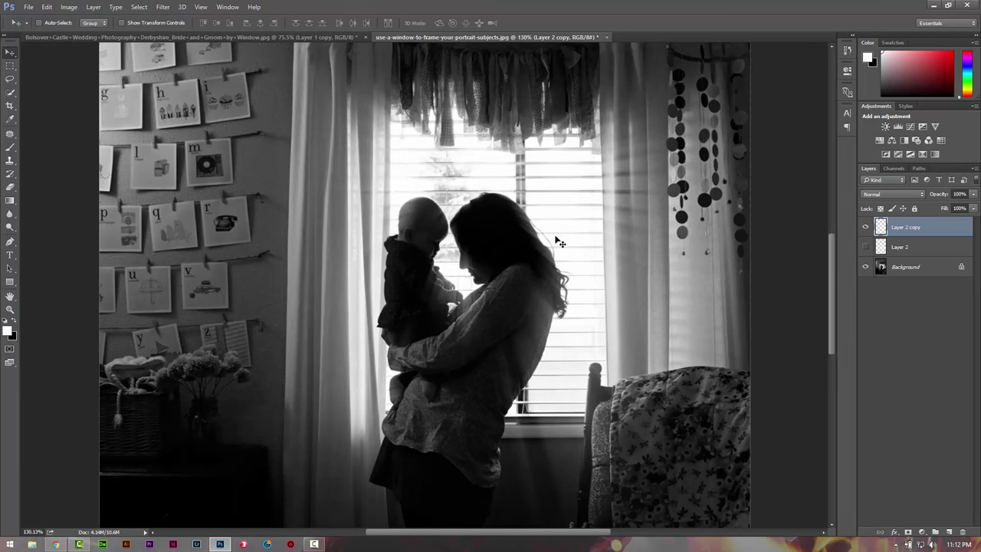
{"action": "key", "text": "ctrl"}
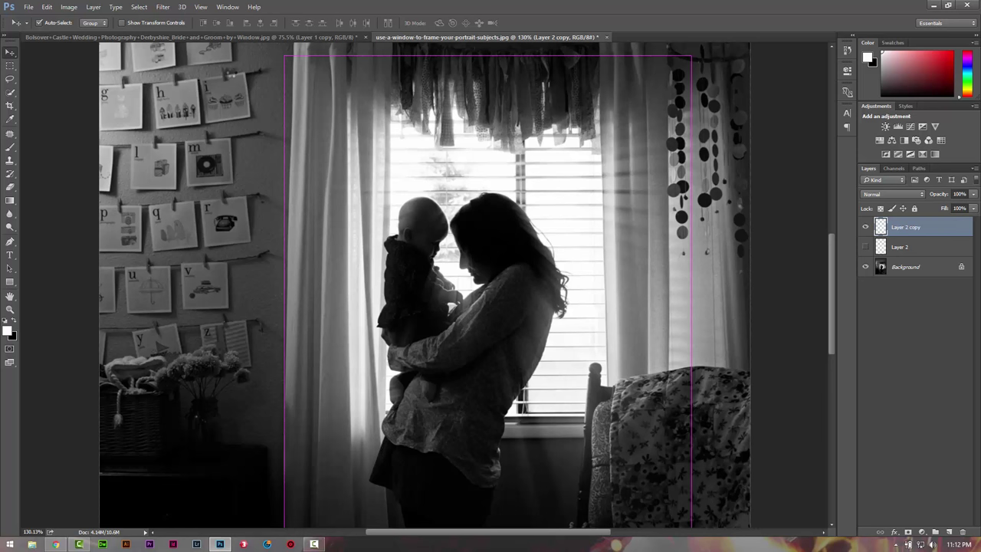
{"action": "left_click", "coordinate": [163, 7]}
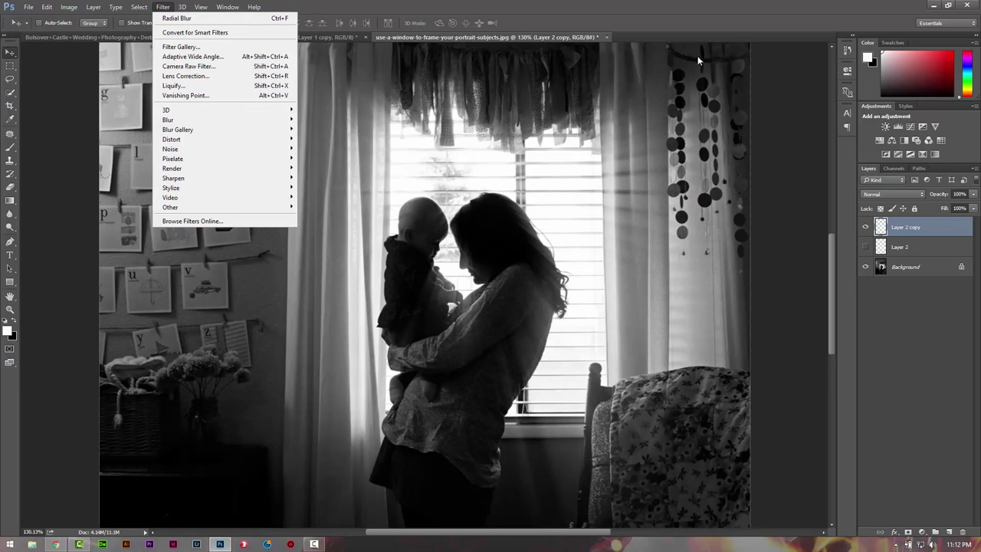
{"action": "left_click", "coordinate": [698, 14]}
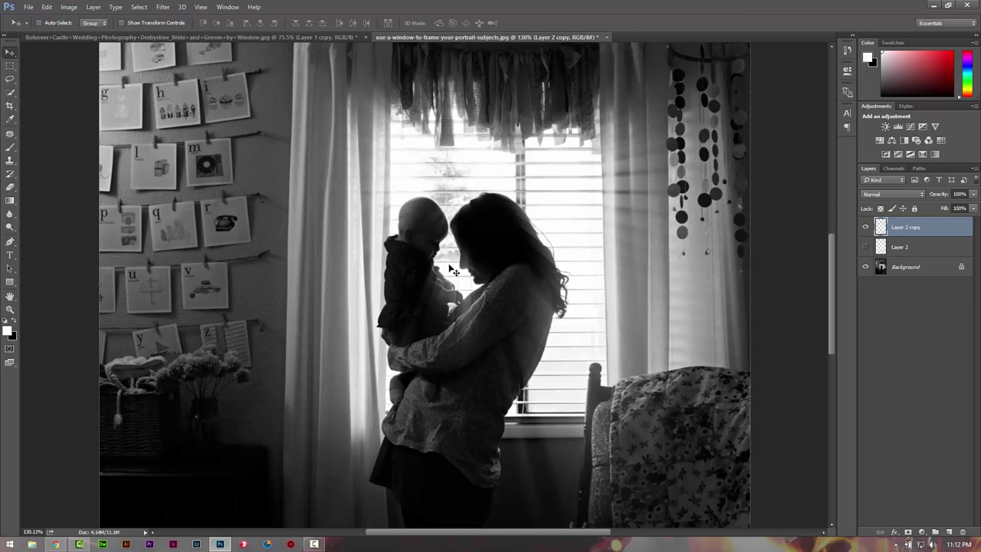
{"action": "key", "text": "z"}
{"action": "mouse_move", "coordinate": [452, 265]}
{"action": "left_mouse_down"}
{"action": "mouse_move", "coordinate": [422, 261]}
{"action": "mouse_move", "coordinate": [452, 265]}
{"action": "left_mouse_up"}
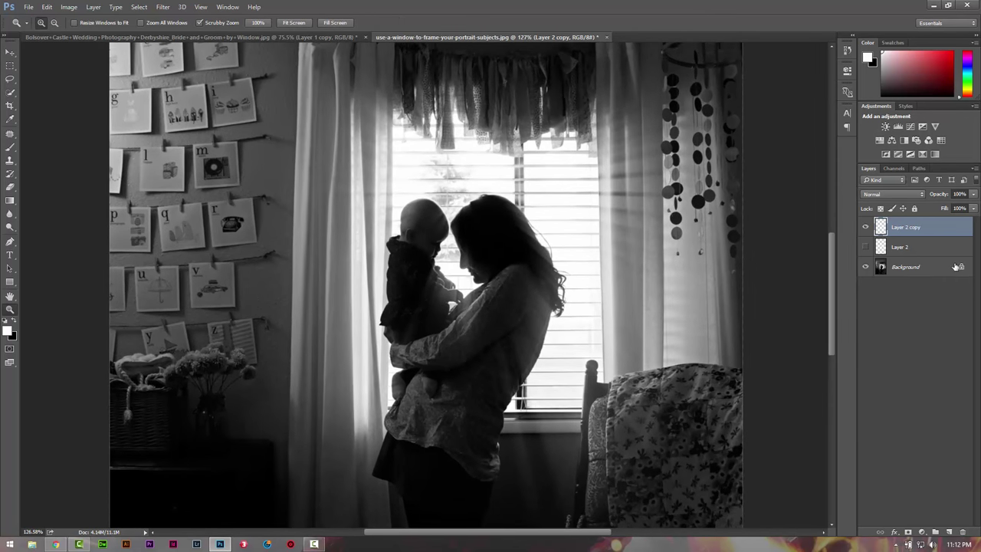
Duplicate the ray layer as Layer 2 copy 2 at 67% opacity and compare before and after
{"action": "key", "text": "ctrl+j"}
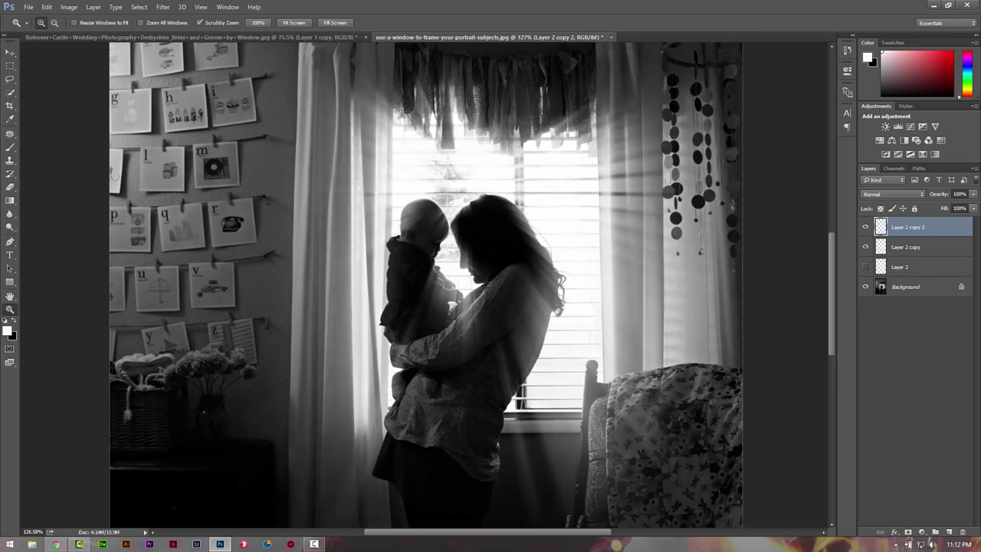
{"action": "left_click_drag", "start_coordinate": [944, 194], "coordinate": [929, 193]}
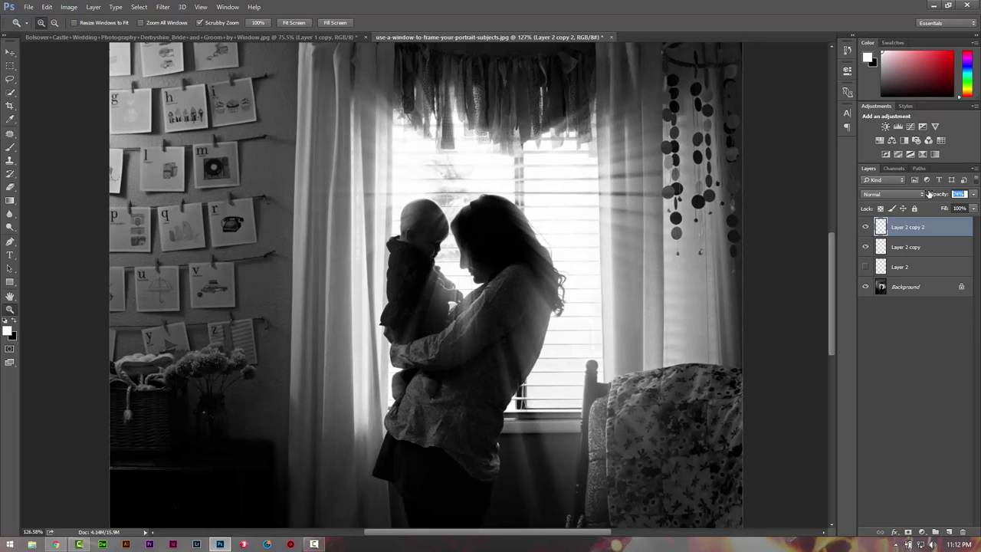
{"action": "left_click", "coordinate": [865, 227]}
{"action": "left_click", "coordinate": [865, 247]}
{"action": "left_click", "coordinate": [865, 227]}
Pick a black brush and add a white layer mask to Layer 2 copy 2
{"action": "left_click", "coordinate": [13, 148]}
{"action": "left_click", "coordinate": [13, 322]}
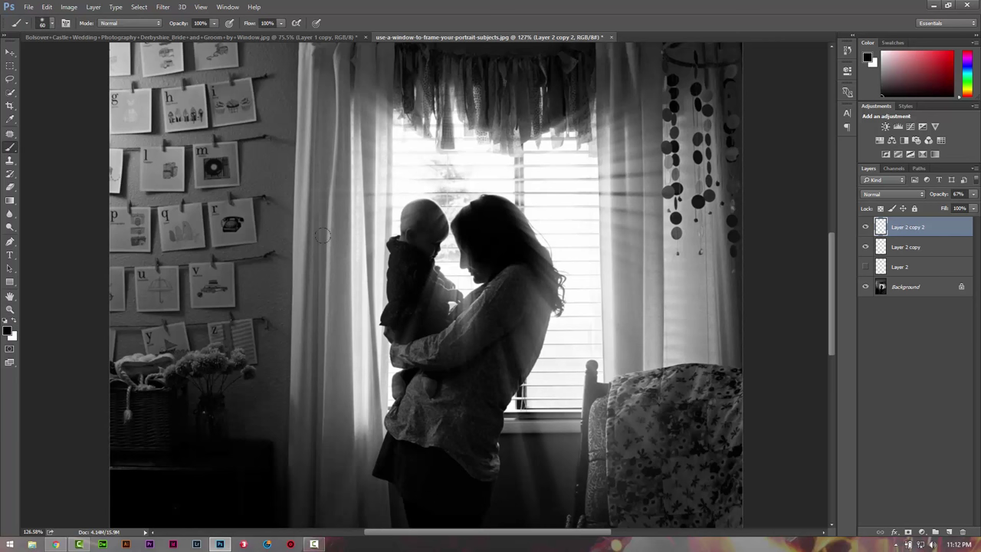
{"action": "right_click", "coordinate": [330, 237]}
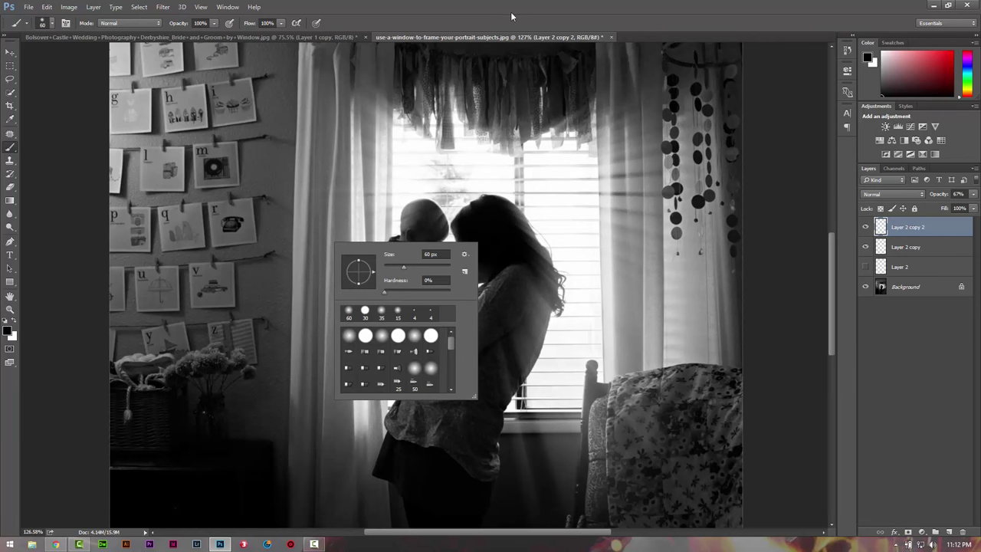
{"action": "left_click", "coordinate": [893, 264]}
{"action": "left_click", "coordinate": [908, 532]}
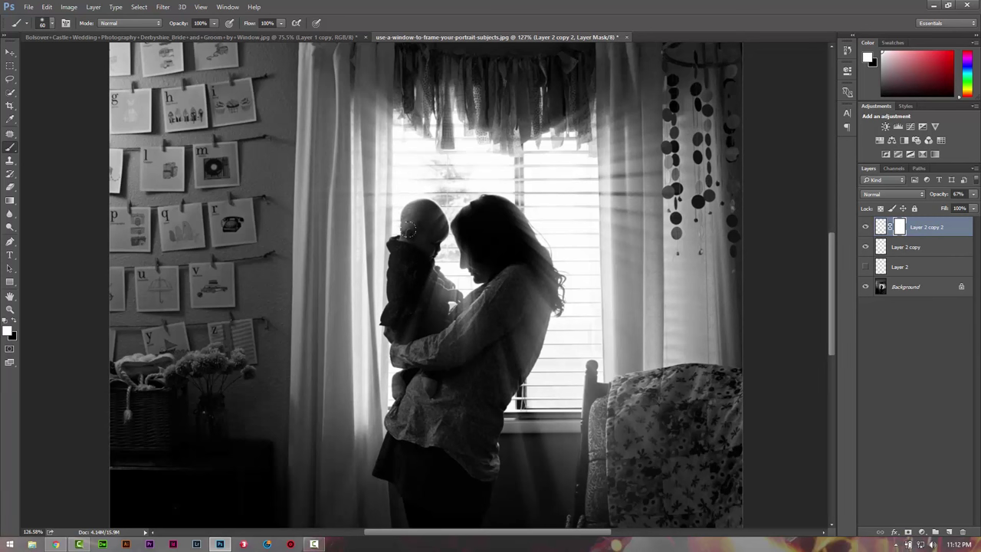
Mask rays off the woman's hair, the baby's head and the woman's back on Layer 2 copy 2
{"action": "left_click", "coordinate": [14, 322]}
{"action": "left_click", "coordinate": [8, 332]}
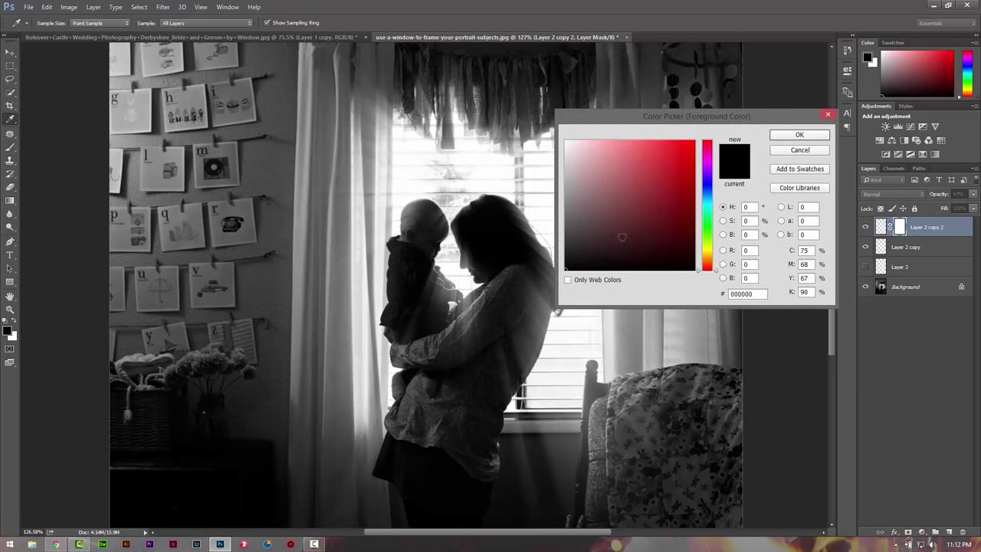
{"action": "left_click", "coordinate": [804, 136]}
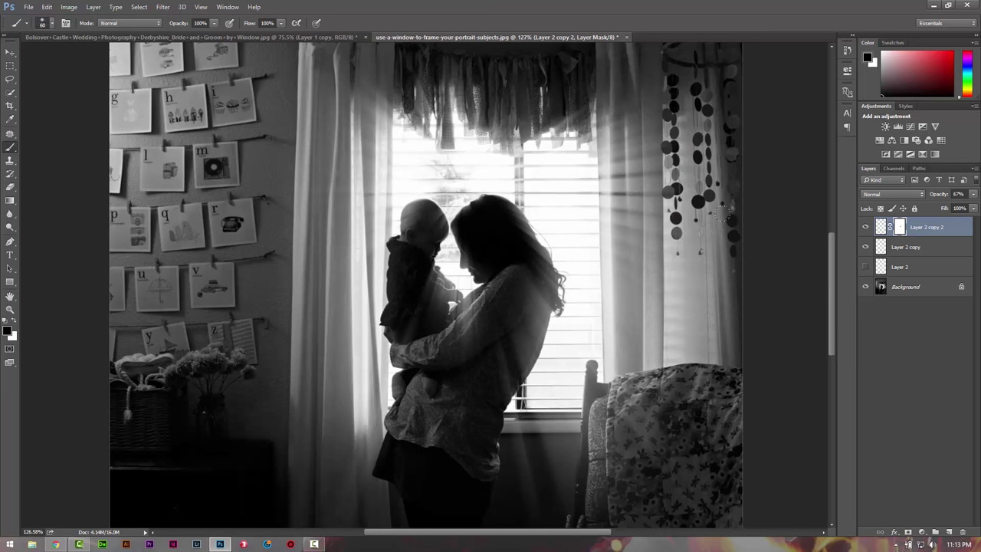
{"action": "left_click_drag", "start_coordinate": [496, 220], "coordinate": [515, 284]}
{"action": "left_click", "coordinate": [865, 246]}
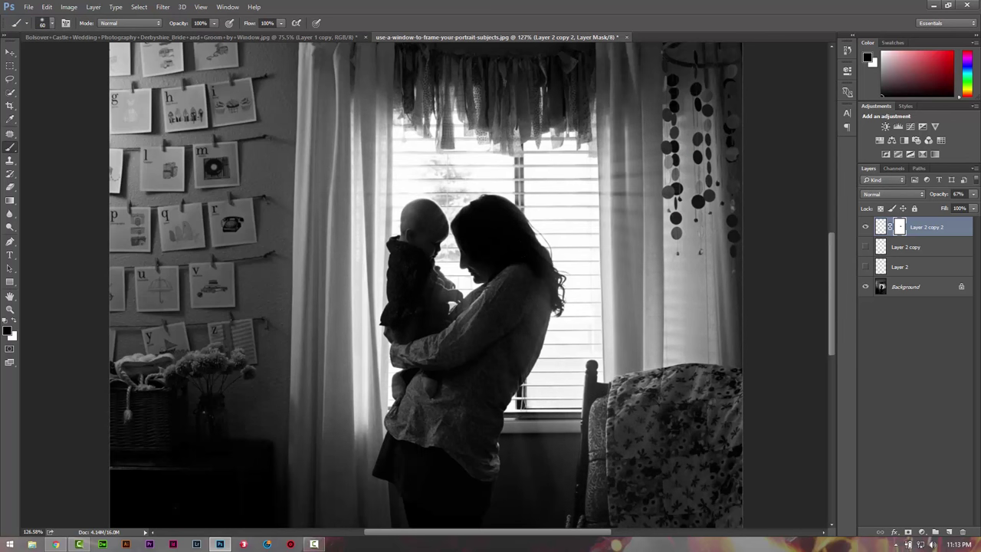
{"action": "left_click_drag", "start_coordinate": [416, 208], "coordinate": [416, 212]}
{"action": "left_click_drag", "start_coordinate": [527, 298], "coordinate": [521, 325]}
{"action": "left_click_drag", "start_coordinate": [524, 288], "coordinate": [489, 360]}
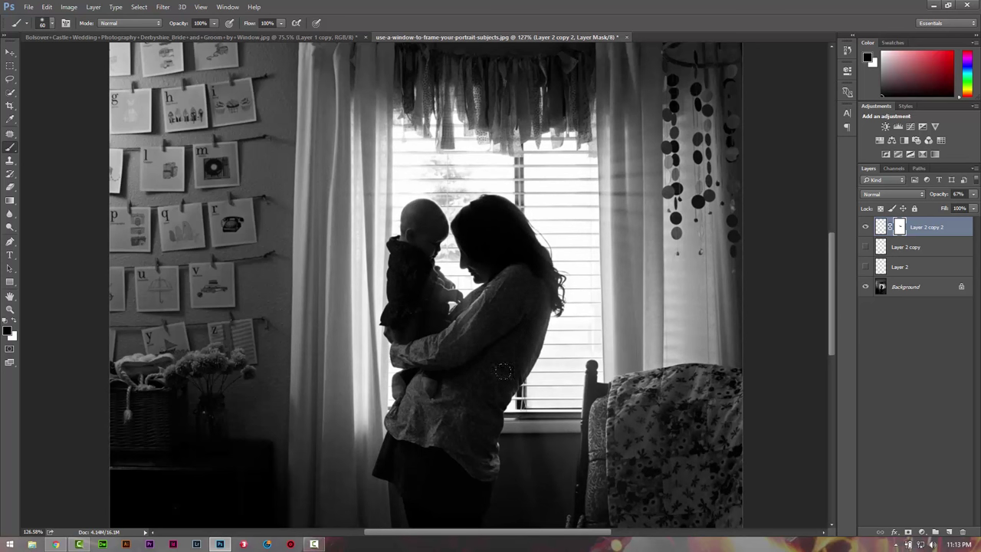
{"action": "left_click", "coordinate": [865, 246]}
Add a mask to Layer 2 copy, paint rays off the hair and shoulder, and zoom in
{"action": "left_click", "coordinate": [919, 247]}
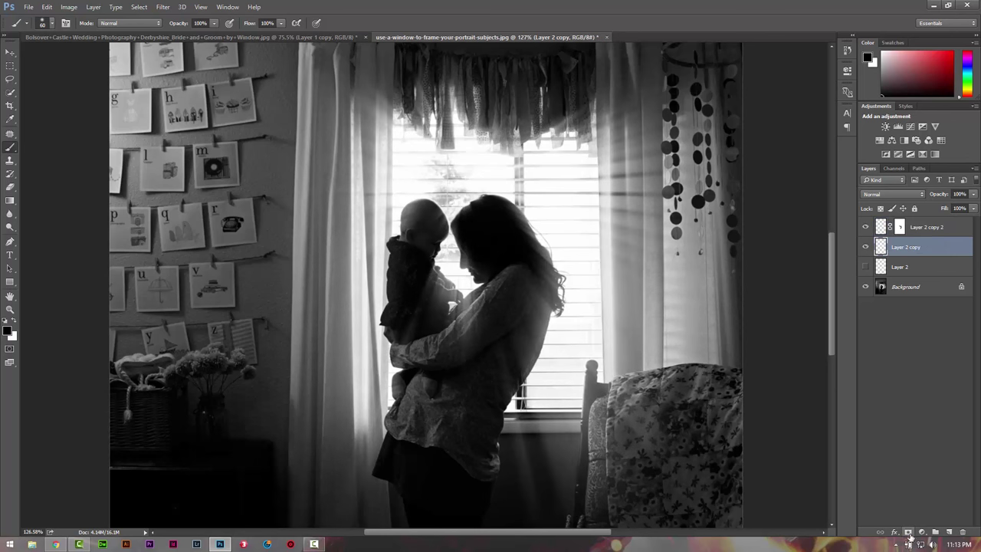
{"action": "left_click", "coordinate": [908, 533]}
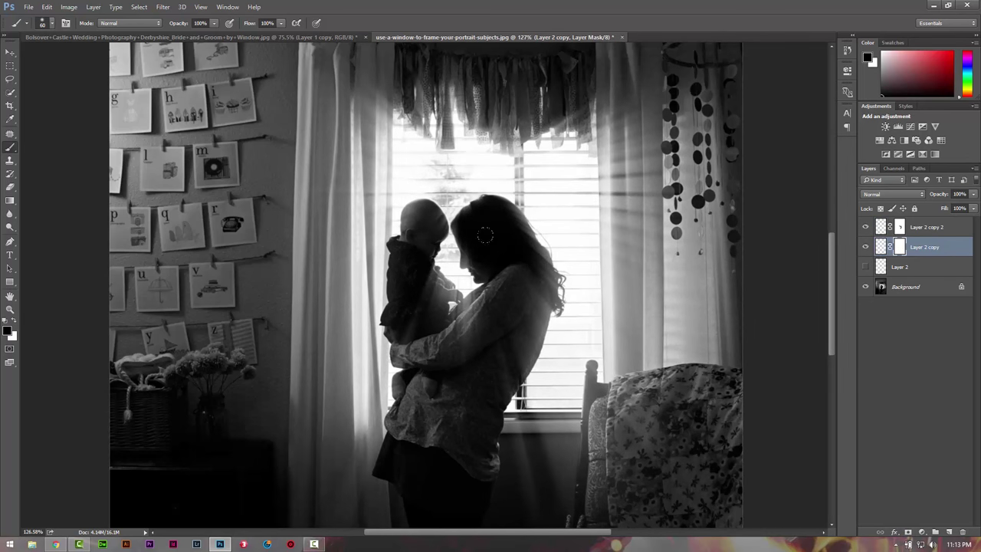
{"action": "mouse_move", "coordinate": [502, 223]}
{"action": "left_mouse_down"}
{"action": "mouse_move", "coordinate": [485, 252]}
{"action": "mouse_move", "coordinate": [466, 250]}
{"action": "left_mouse_up"}
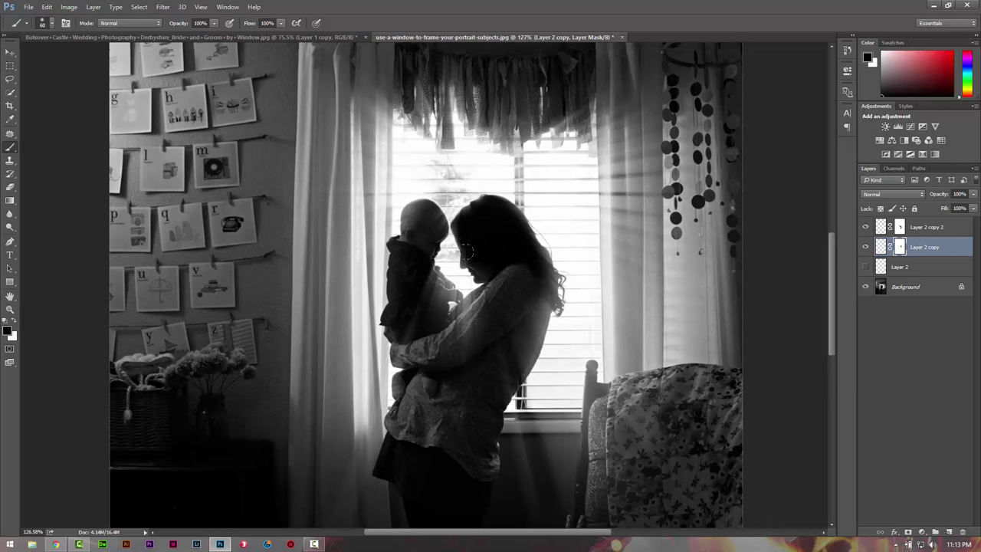
{"action": "left_click_drag", "start_coordinate": [518, 304], "coordinate": [492, 380]}
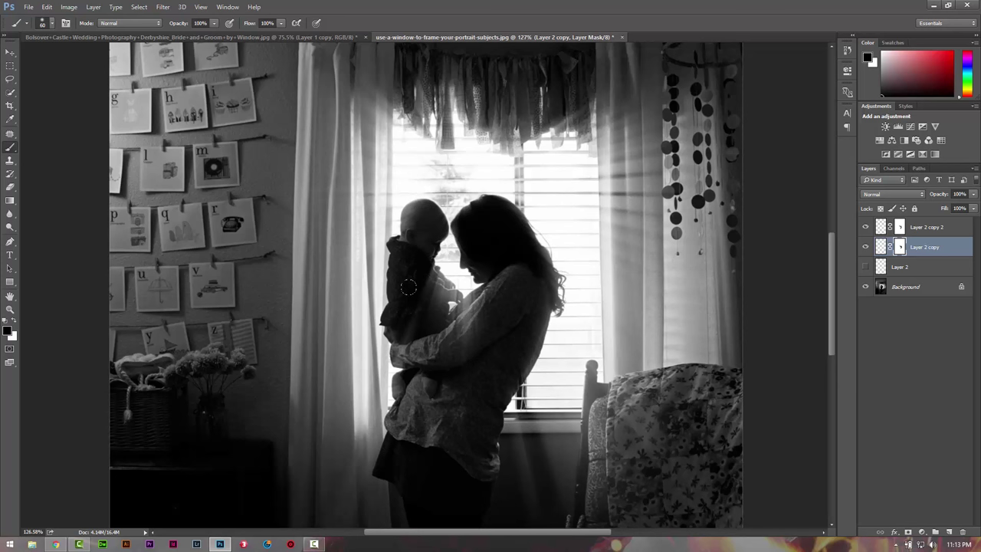
{"action": "key", "text": "z"}
{"action": "left_click_drag", "start_coordinate": [498, 280], "coordinate": [540, 281]}
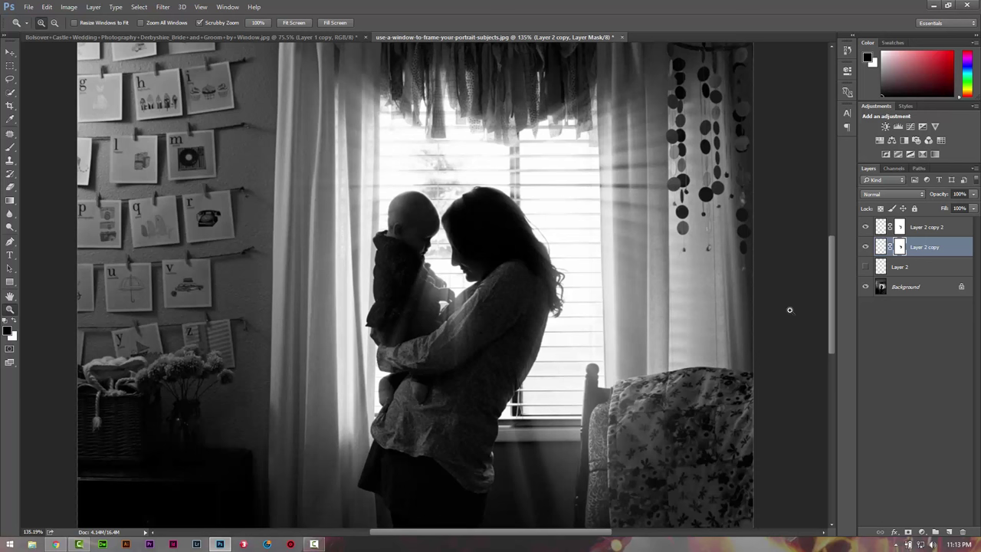
Duplicate Layer 2 copy 2 into Layer 2 copy 3 at 67% opacity
{"action": "left_click", "coordinate": [884, 229]}
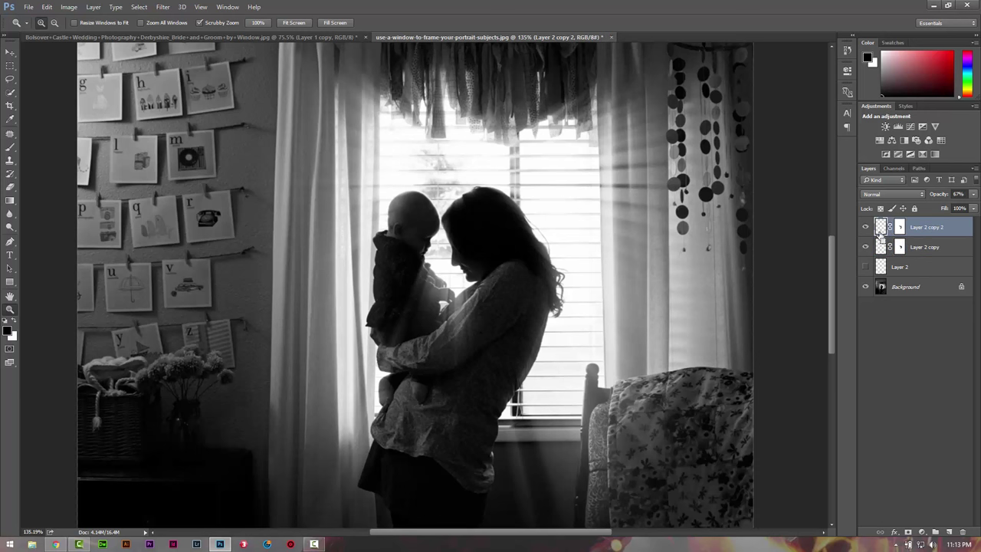
{"action": "key", "text": "ctrl+j"}
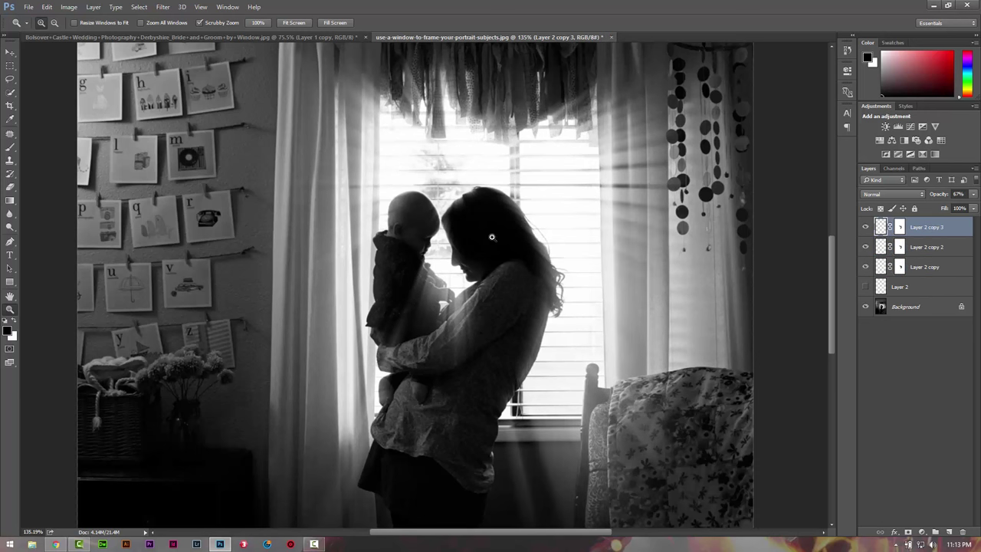
{"action": "key", "text": "ctrl+0"}
Fit the photo in the window and close the portrait document, bringing up the save prompt
{"action": "scroll", "coordinate": [467, 258], "scroll_direction": "up", "scroll_amount": 2}
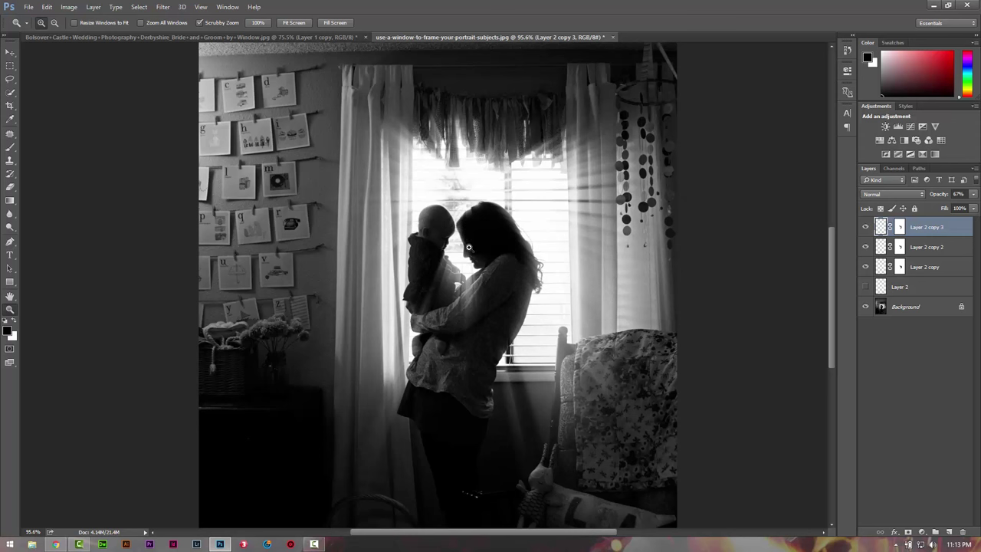
{"action": "left_click_drag", "start_coordinate": [474, 250], "coordinate": [441, 172]}
{"action": "left_click", "coordinate": [612, 37]}
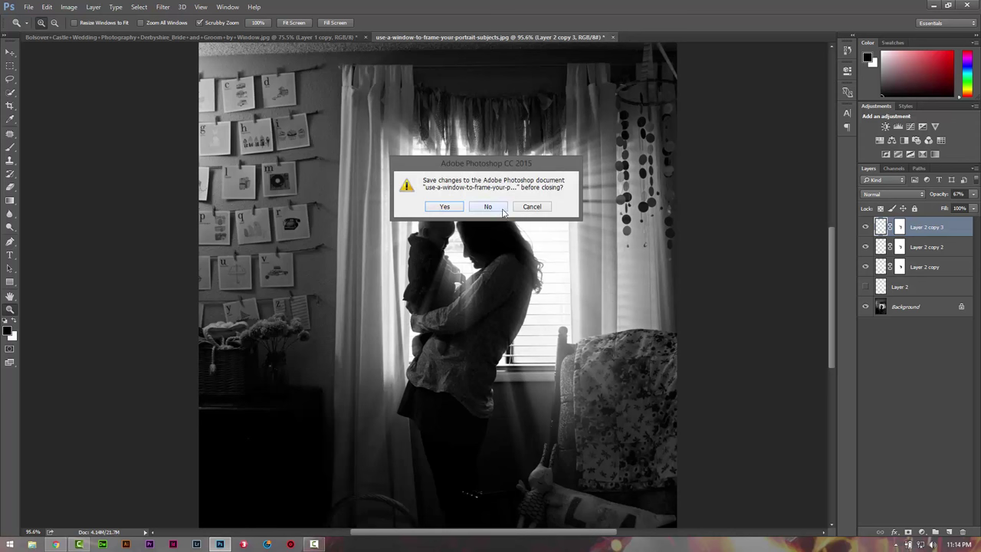
Close the portrait unsaved, toggle Layer 1 copy's rays to compare, then delete Layer 1 copy and Layer 1
{"action": "left_click", "coordinate": [488, 207]}
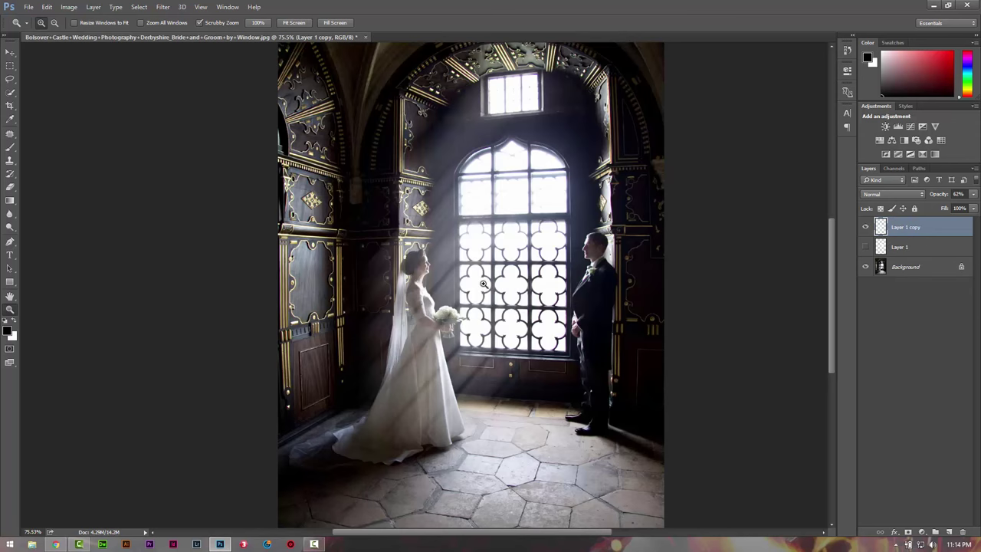
{"action": "left_click", "coordinate": [866, 227]}
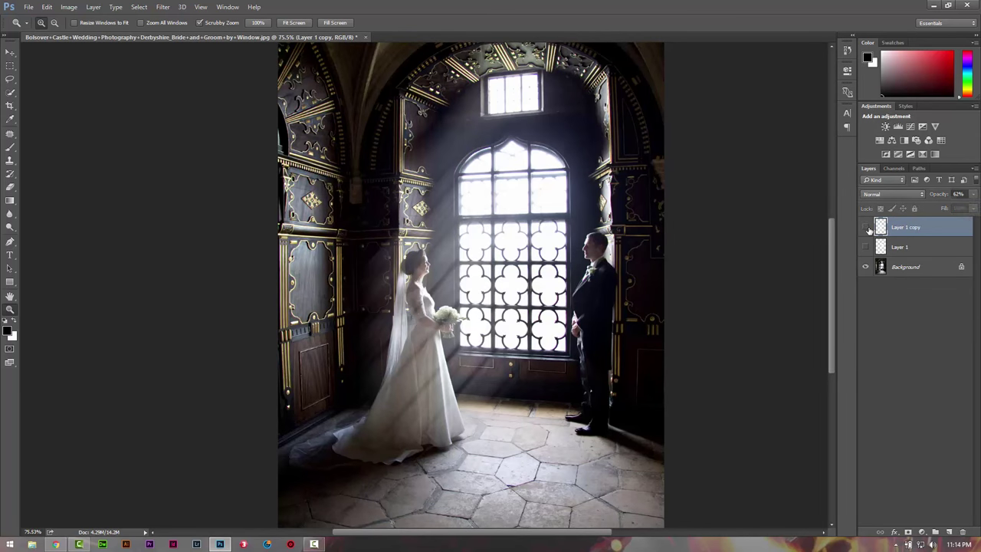
{"action": "left_click", "coordinate": [867, 227]}
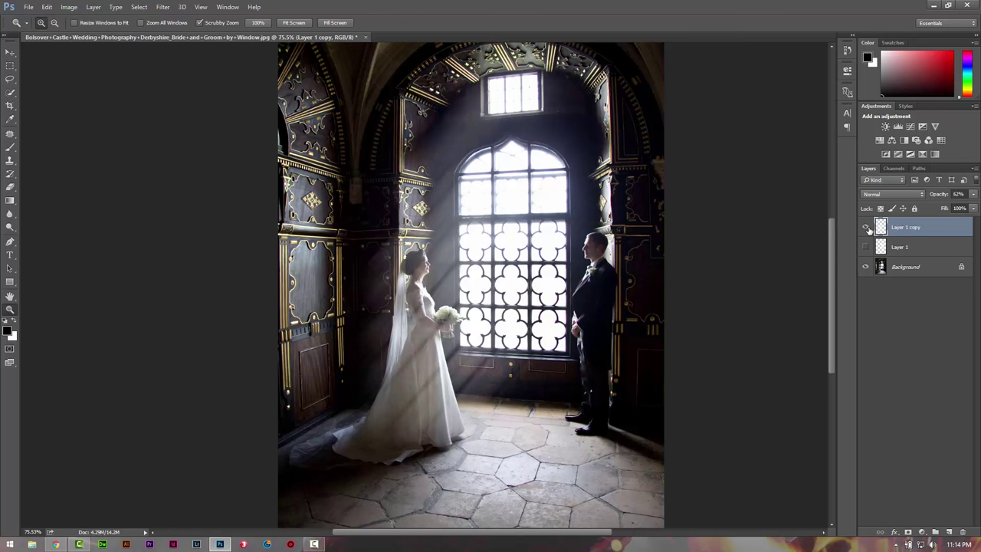
{"action": "left_click", "coordinate": [867, 228]}
{"action": "key", "text": "Delete"}
{"action": "key", "text": "Delete"}
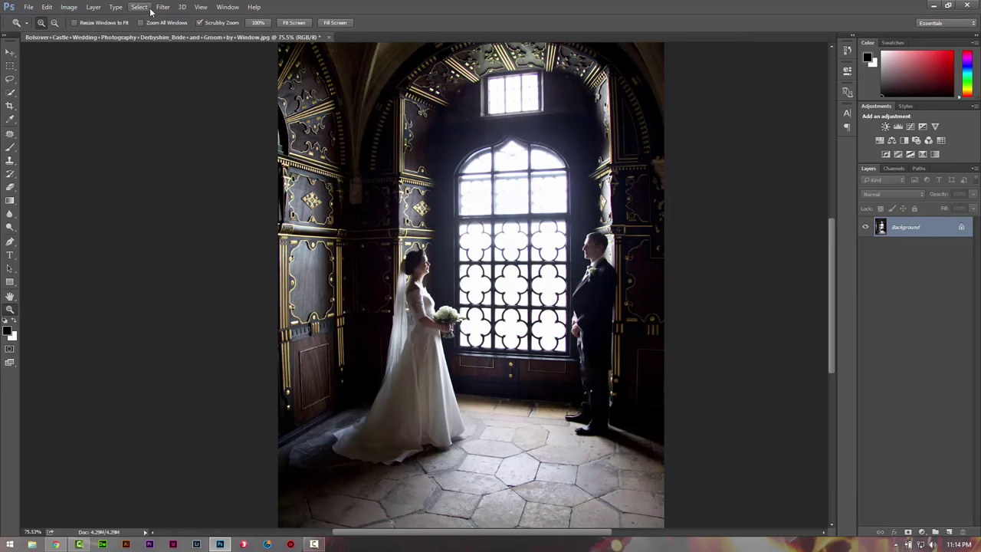
Select the castle window's bright panes with Color Range at Fuzziness about 12, then choose the Lasso tool
{"action": "left_click", "coordinate": [139, 7]}
{"action": "left_click", "coordinate": [156, 105]}
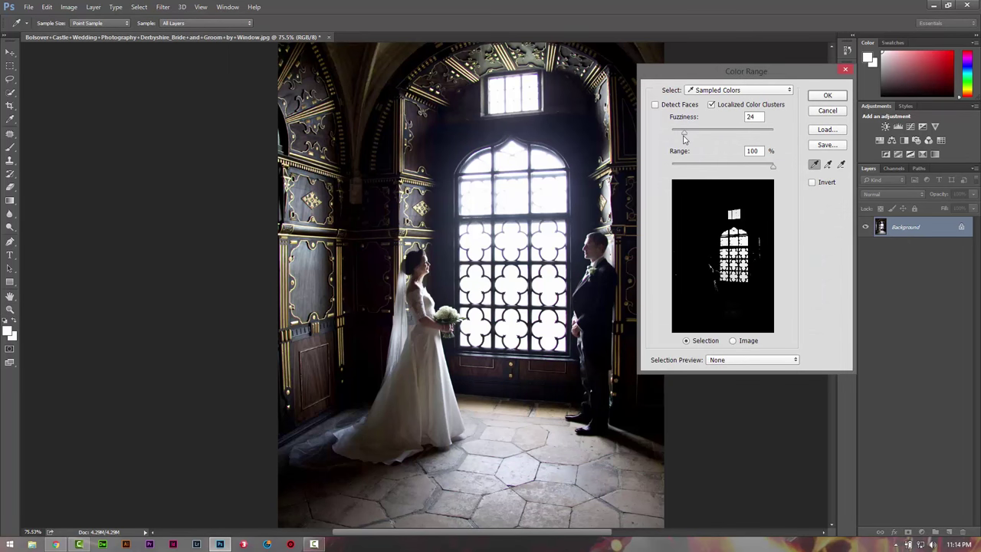
{"action": "left_click_drag", "start_coordinate": [684, 134], "coordinate": [681, 135]}
{"action": "left_click", "coordinate": [832, 99]}
{"action": "key", "text": "z"}
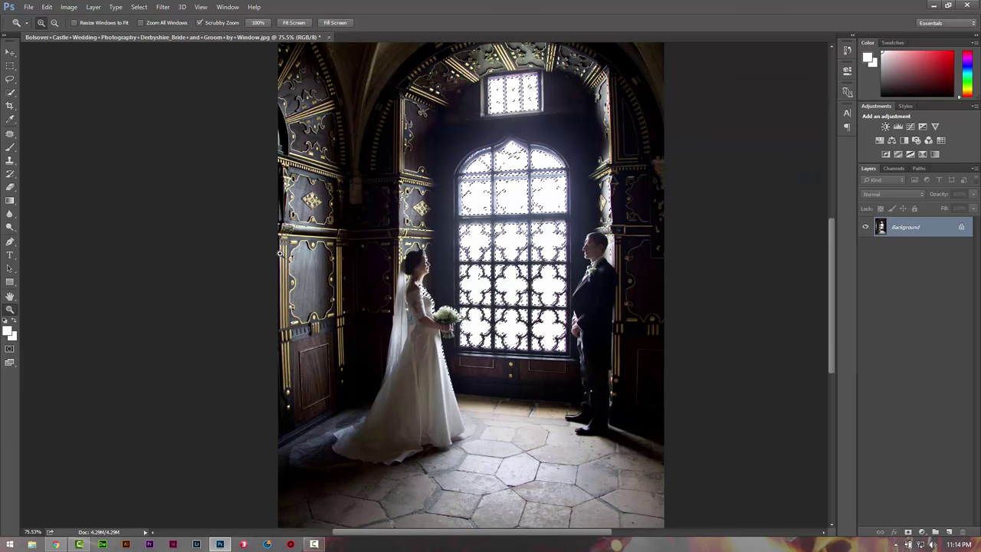
{"action": "left_click_drag", "start_coordinate": [10, 79], "coordinate": [47, 80]}
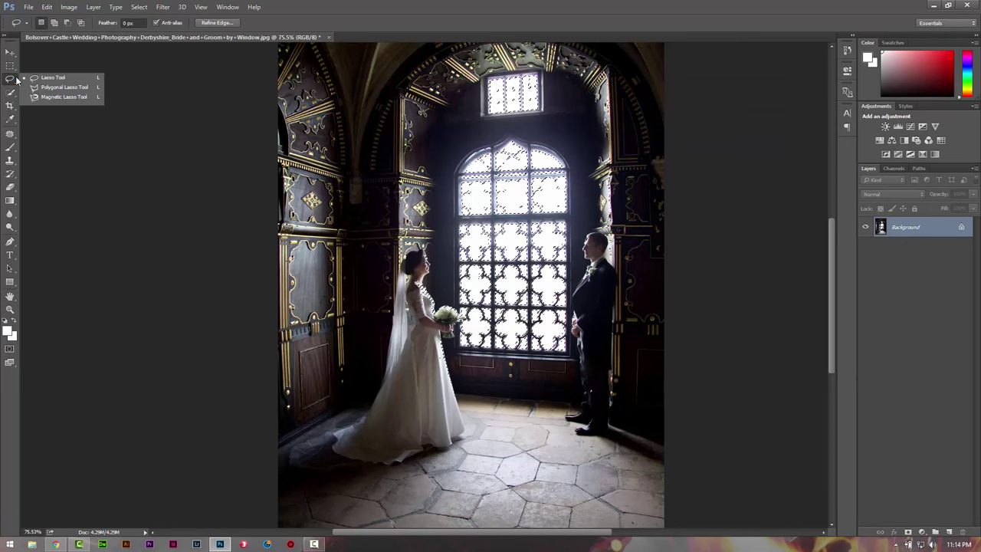
Lasso-subtract the bride and groom's side from the selection and copy the window panes to Layer 1
{"action": "left_click", "coordinate": [48, 79]}
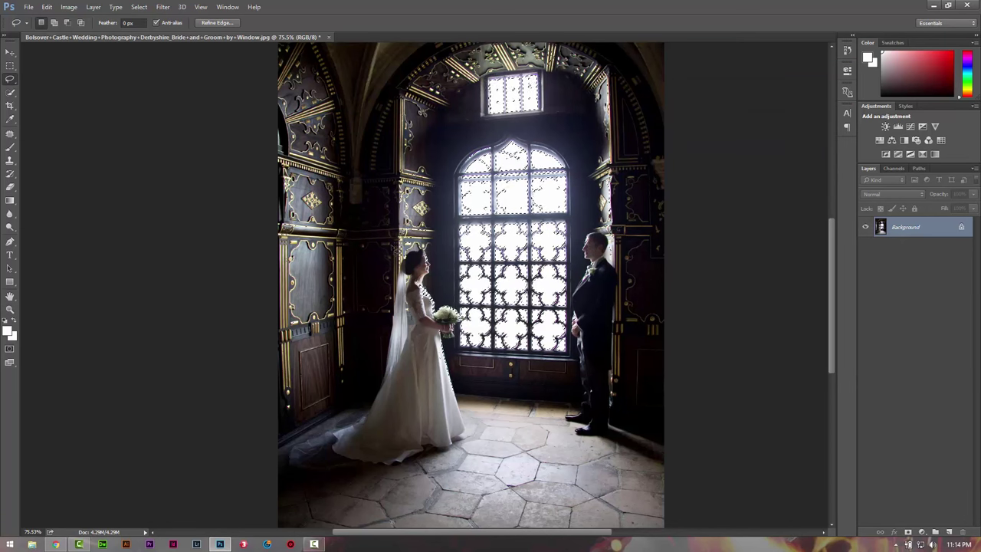
{"action": "key", "text": "alt"}
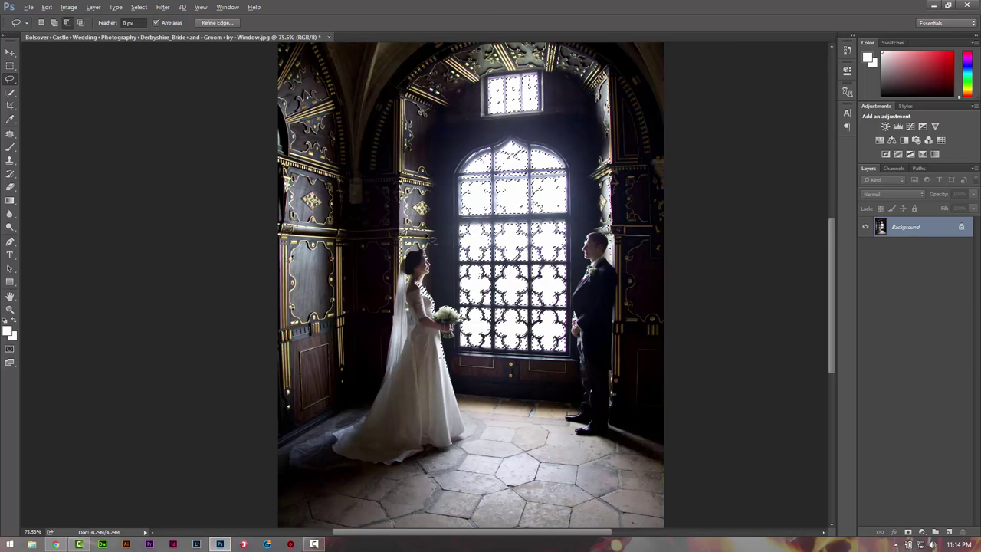
{"action": "mouse_move", "coordinate": [400, 216]}
{"action": "left_mouse_down"}
{"action": "mouse_move", "coordinate": [456, 357]}
{"action": "mouse_move", "coordinate": [433, 218]}
{"action": "left_mouse_up"}
{"action": "mouse_move", "coordinate": [613, 237]}
{"action": "left_mouse_down"}
{"action": "mouse_move", "coordinate": [458, 55]}
{"action": "mouse_move", "coordinate": [477, 86]}
{"action": "left_mouse_up"}
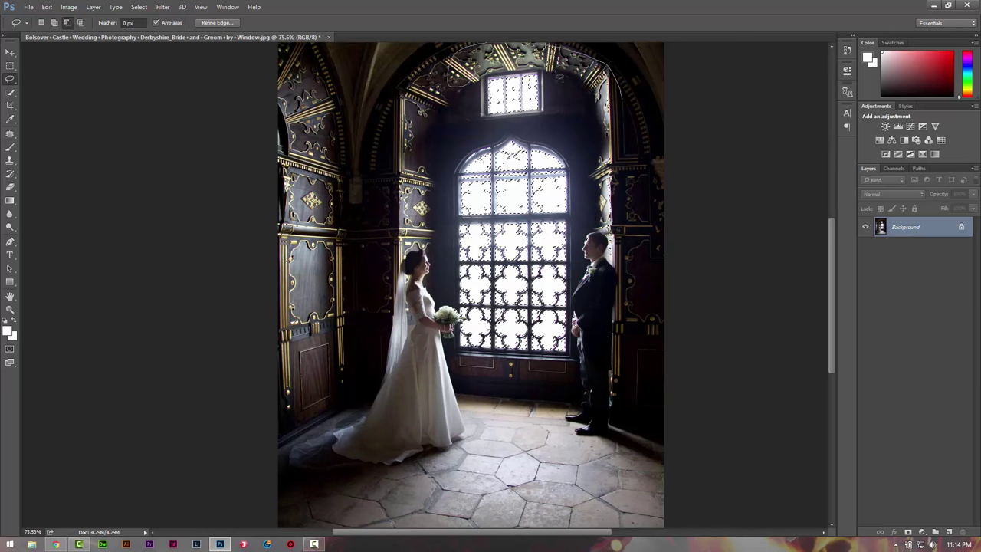
{"action": "mouse_move", "coordinate": [556, 73]}
{"action": "left_mouse_down"}
{"action": "mouse_move", "coordinate": [586, 127]}
{"action": "mouse_move", "coordinate": [598, 226]}
{"action": "mouse_move", "coordinate": [587, 239]}
{"action": "mouse_move", "coordinate": [576, 341]}
{"action": "mouse_move", "coordinate": [613, 374]}
{"action": "mouse_move", "coordinate": [644, 165]}
{"action": "mouse_move", "coordinate": [641, 95]}
{"action": "left_mouse_up"}
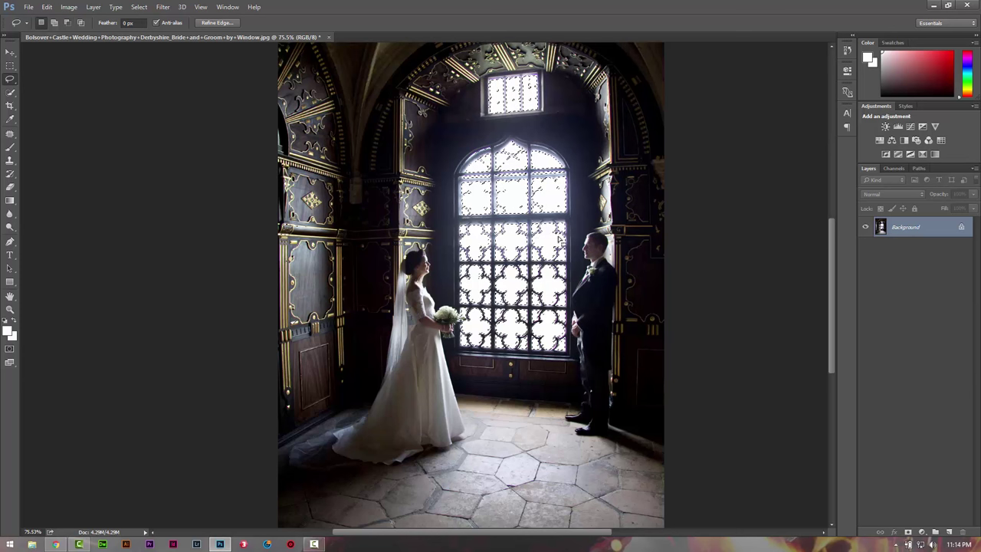
{"action": "key", "text": "ctrl+j"}
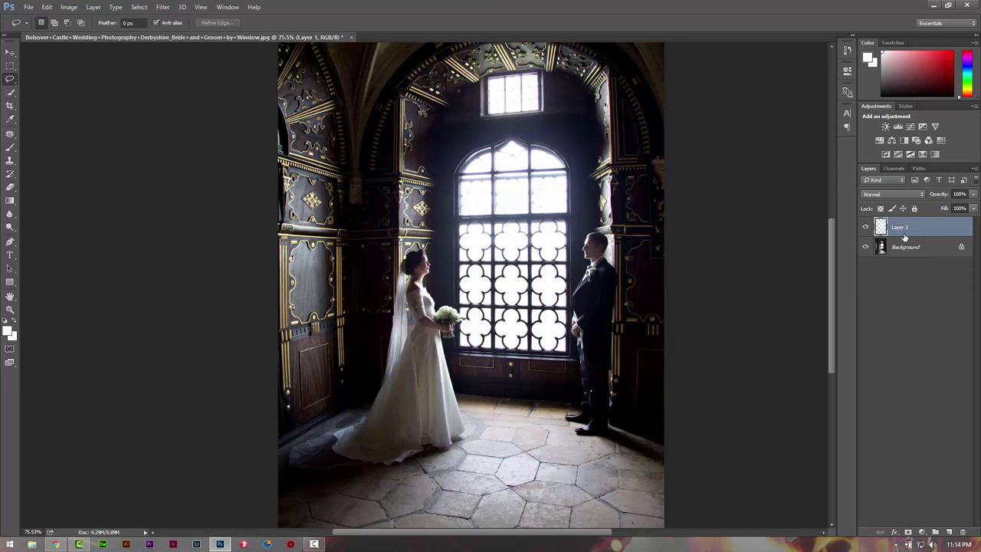
Apply a Motion Blur to the window layer at a 39° angle and about 313 pixels distance
{"action": "left_click", "coordinate": [865, 245]}
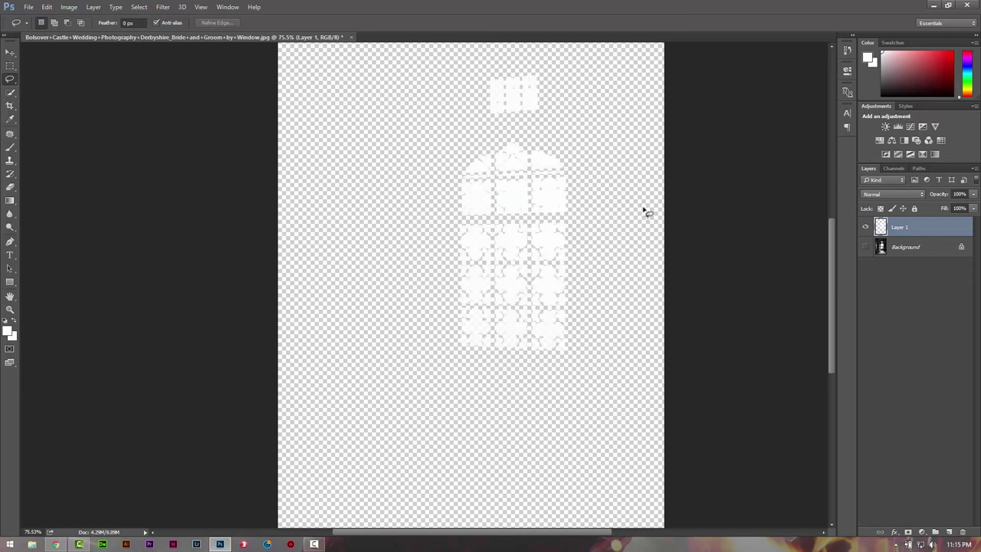
{"action": "left_click", "coordinate": [864, 246]}
{"action": "left_click", "coordinate": [160, 8]}
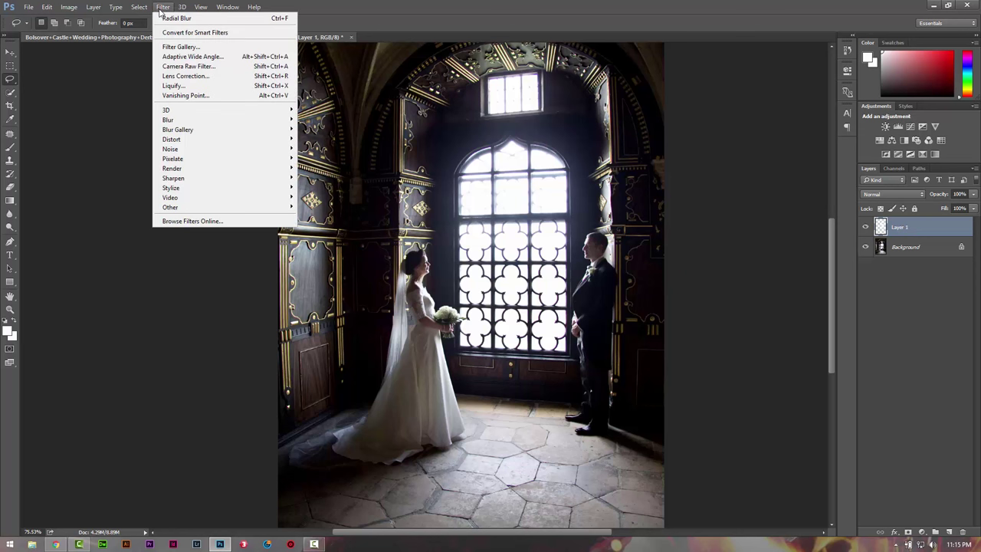
{"action": "mouse_move", "coordinate": [222, 119]}
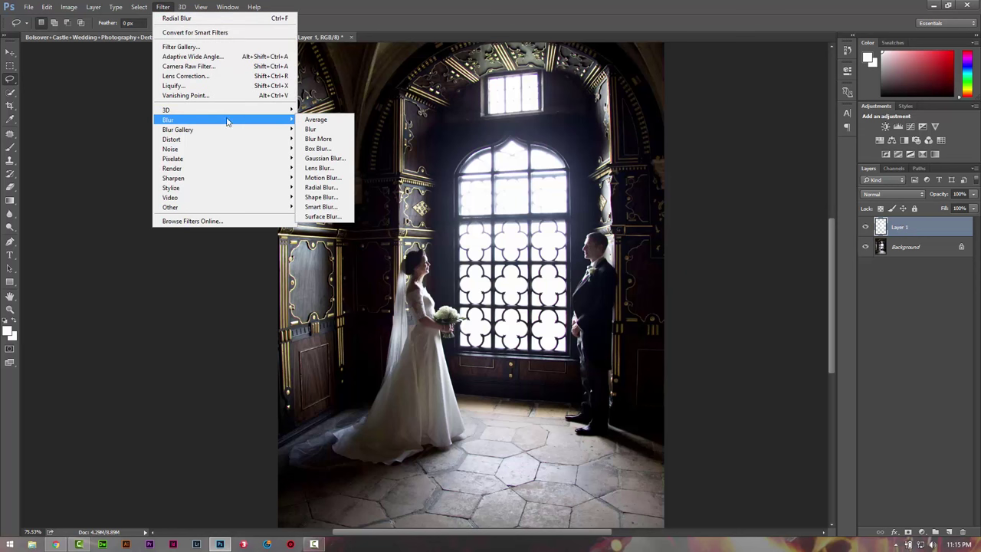
{"action": "left_click", "coordinate": [333, 181]}
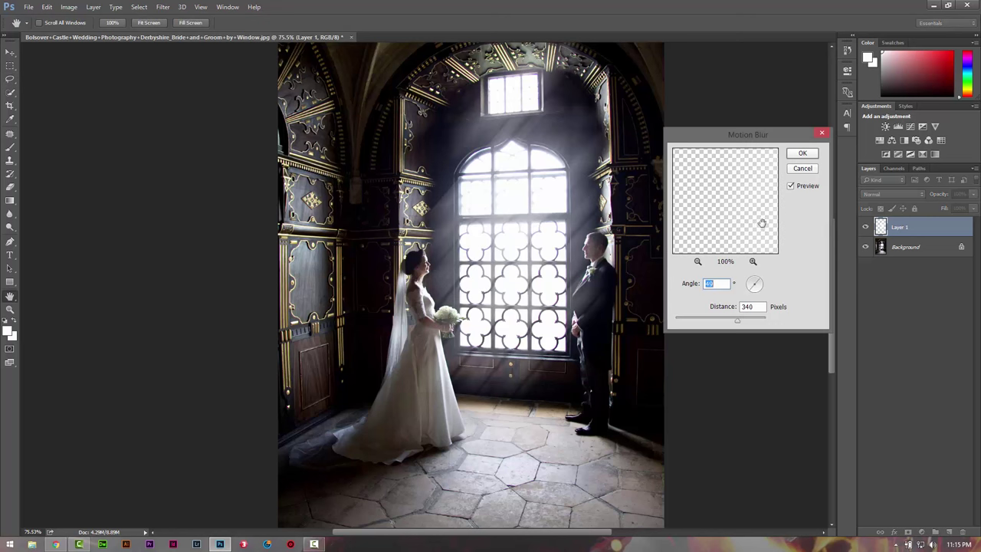
{"action": "left_click_drag", "start_coordinate": [738, 324], "coordinate": [704, 321]}
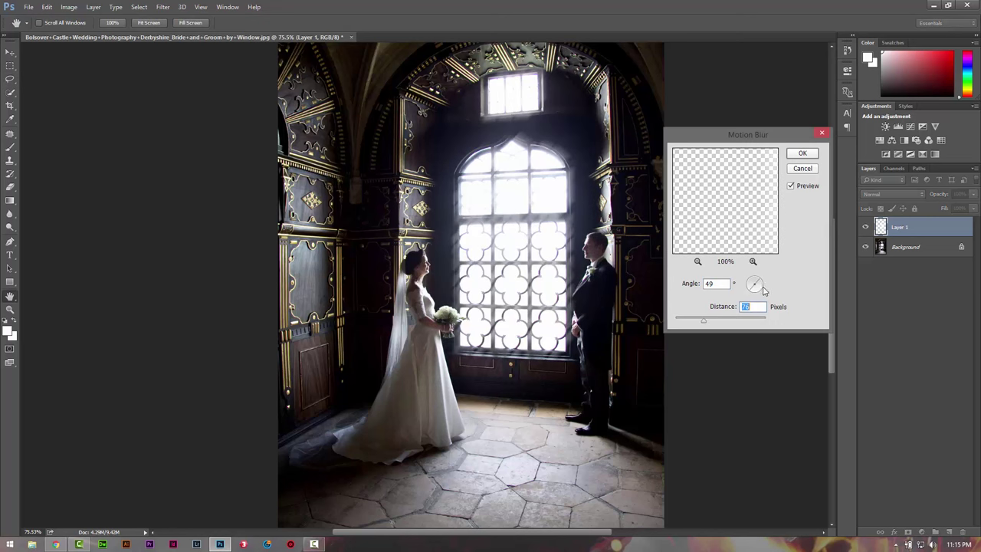
{"action": "left_click", "coordinate": [758, 285]}
{"action": "left_click", "coordinate": [757, 285]}
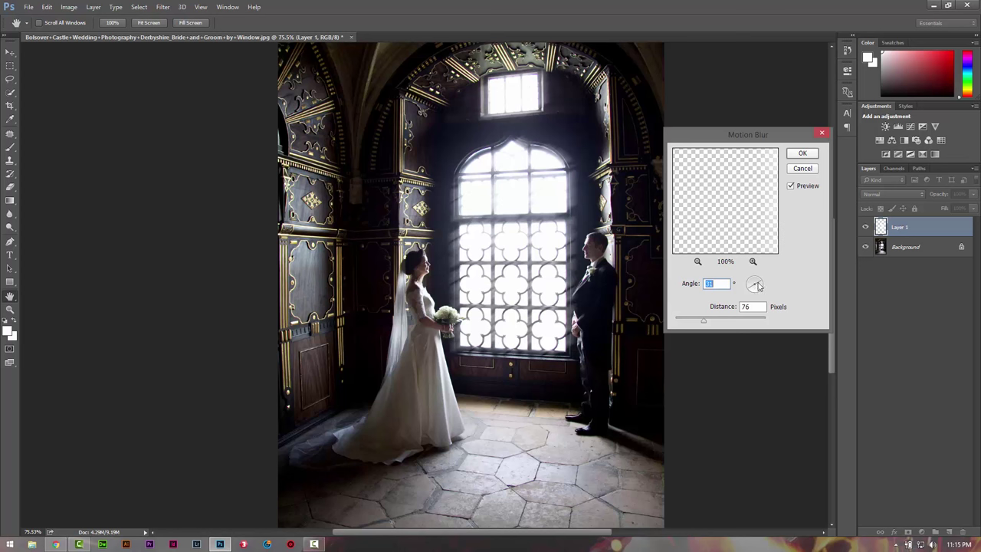
{"action": "left_click", "coordinate": [756, 282]}
{"action": "left_click", "coordinate": [759, 283]}
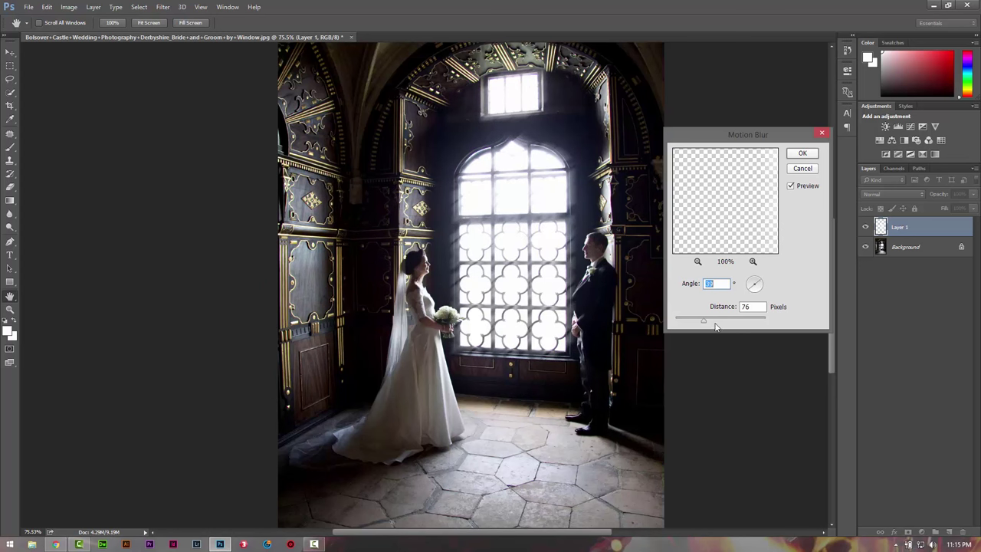
{"action": "left_click_drag", "start_coordinate": [703, 325], "coordinate": [736, 323]}
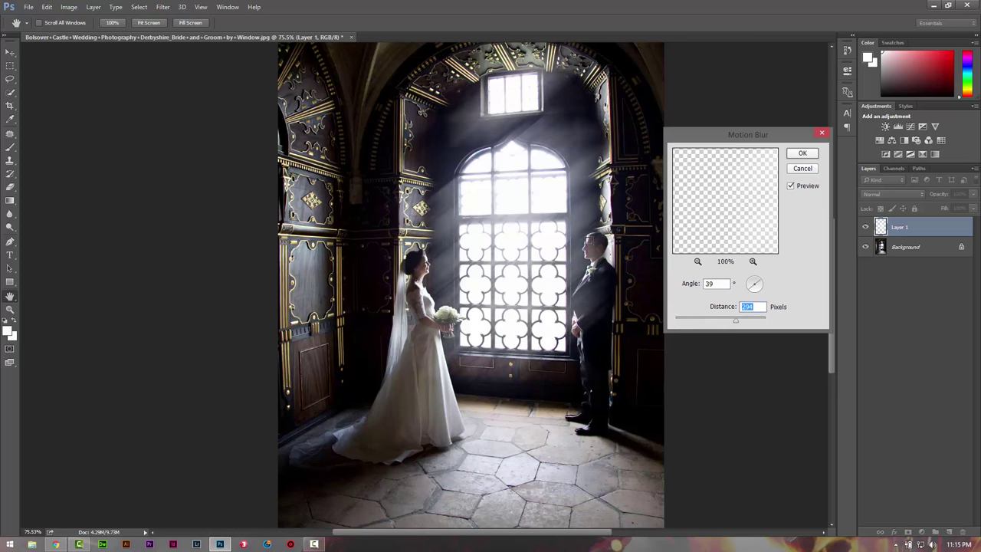
{"action": "left_click_drag", "start_coordinate": [738, 323], "coordinate": [741, 323]}
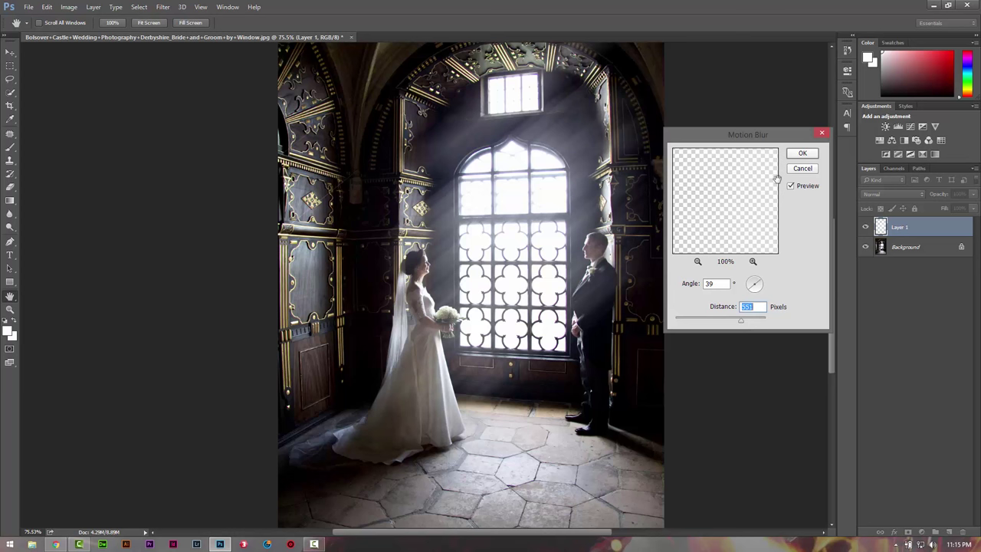
{"action": "left_click", "coordinate": [802, 153]}
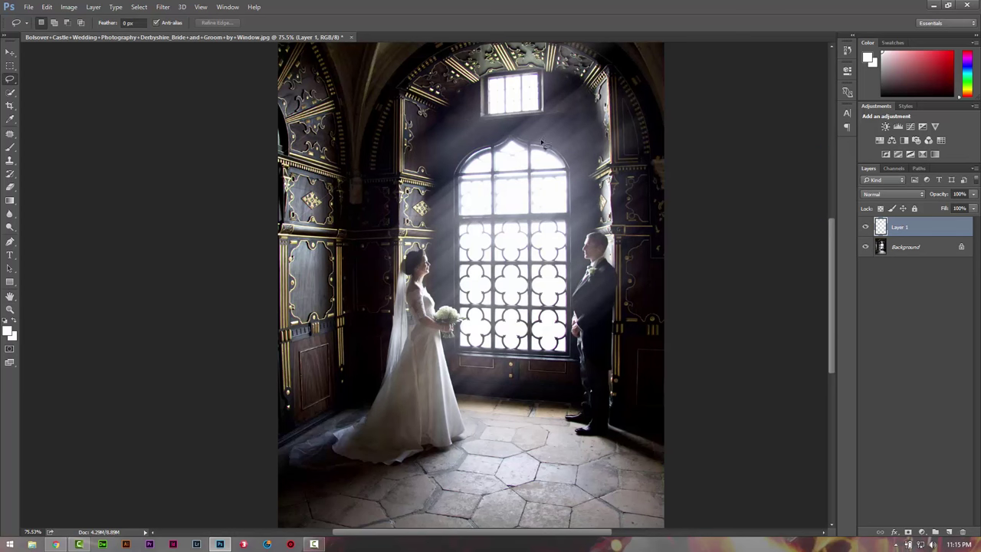
Shift the blurred Layer 1 with the Move tool, then delete it
{"action": "left_click", "coordinate": [10, 52]}
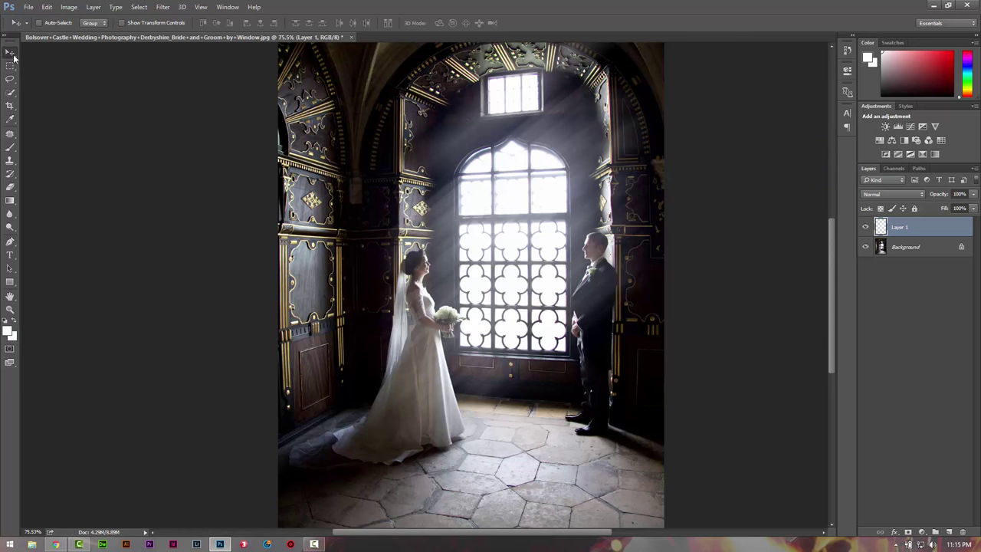
{"action": "mouse_move", "coordinate": [525, 212]}
{"action": "left_mouse_down"}
{"action": "mouse_move", "coordinate": [485, 245]}
{"action": "mouse_move", "coordinate": [473, 239]}
{"action": "mouse_move", "coordinate": [494, 259]}
{"action": "left_mouse_up"}
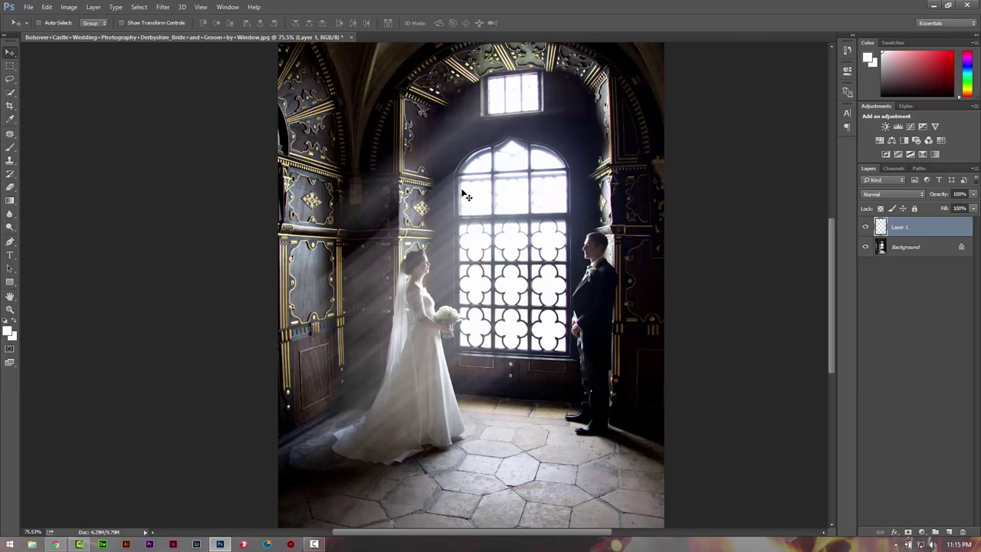
{"action": "key", "text": "Delete"}
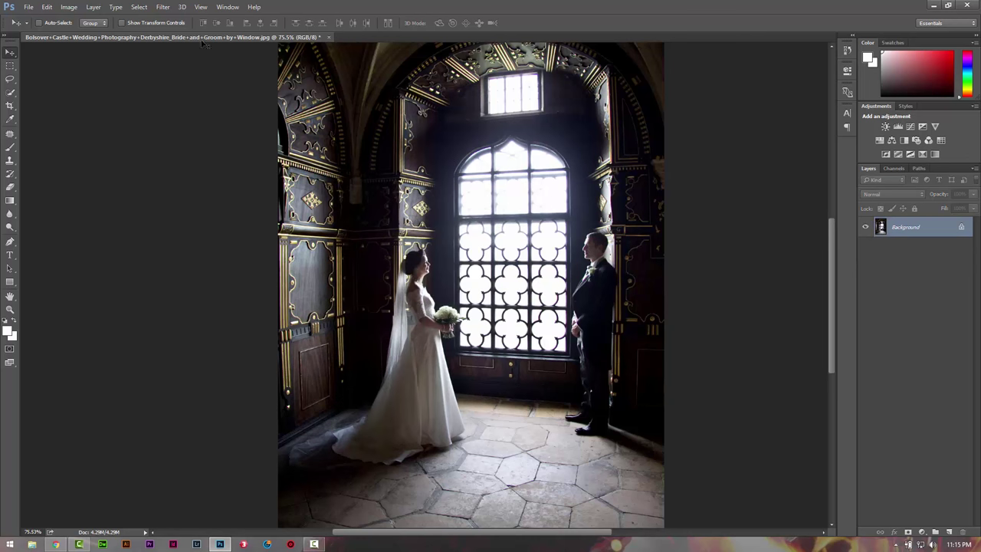
Select the bright window with Color Range and copy it to a new Layer 1
{"action": "left_click", "coordinate": [138, 6]}
{"action": "left_click", "coordinate": [153, 101]}
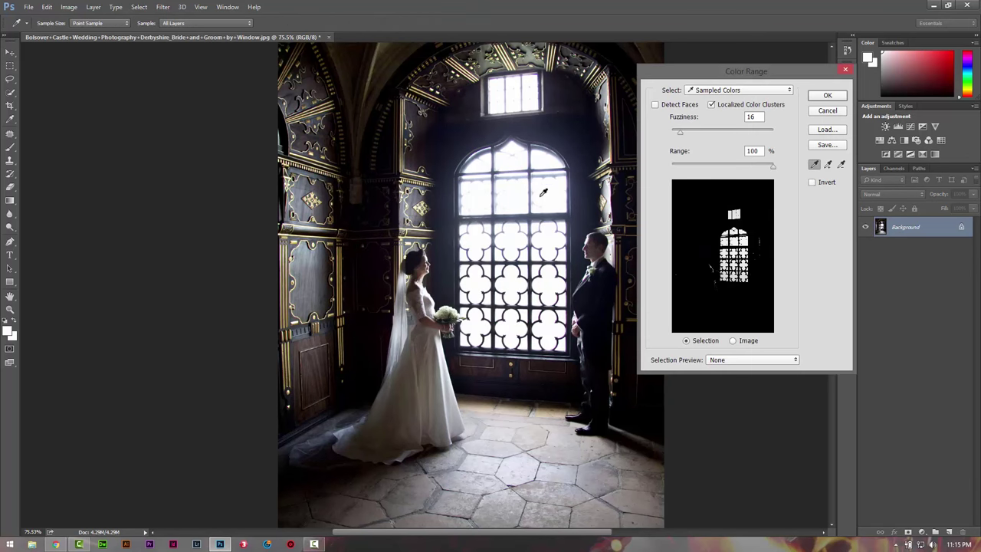
{"action": "left_click", "coordinate": [840, 99]}
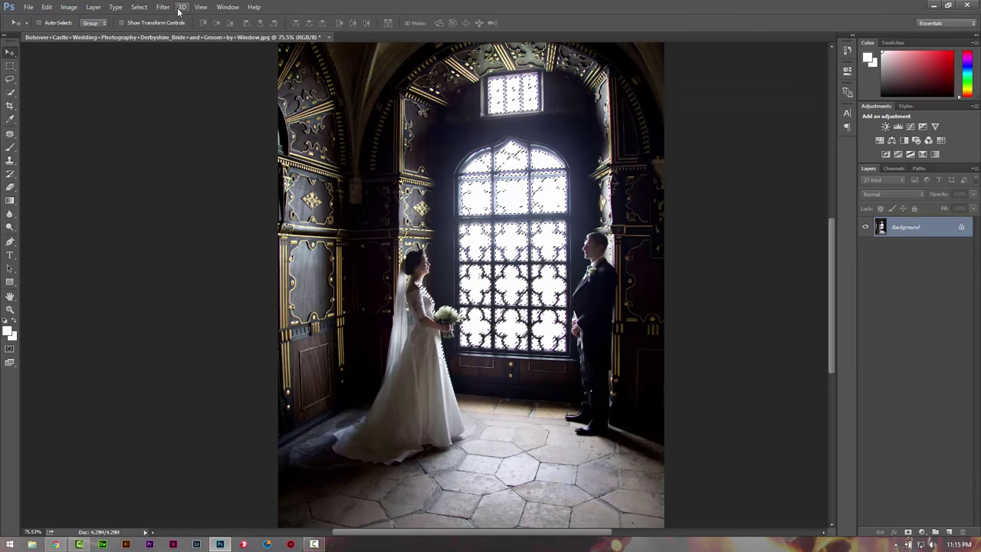
{"action": "key", "text": "ctrl+j"}
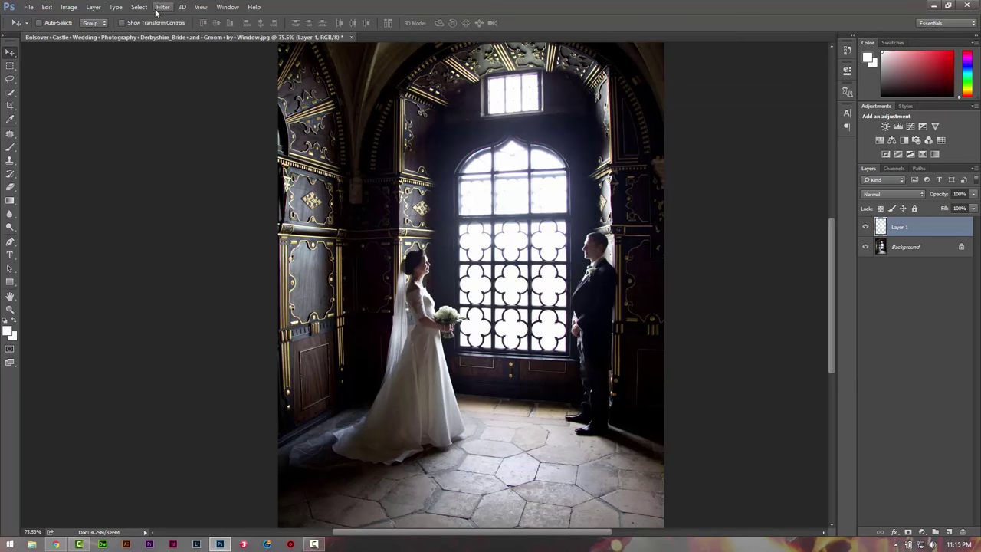
Apply a Zoom Radial Blur centred top-right to Layer 1 and reposition the rays over the couple
{"action": "left_click", "coordinate": [139, 7]}
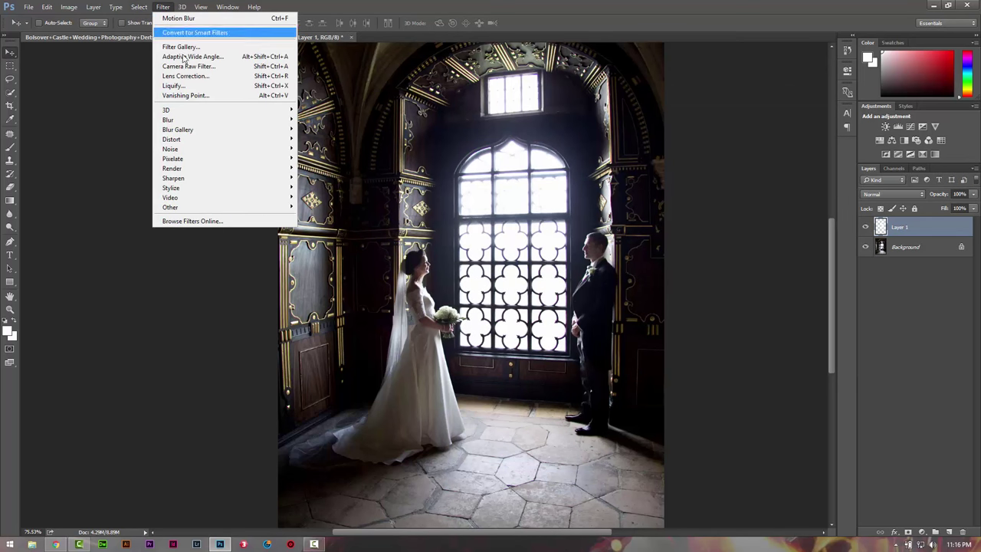
{"action": "mouse_move", "coordinate": [222, 119]}
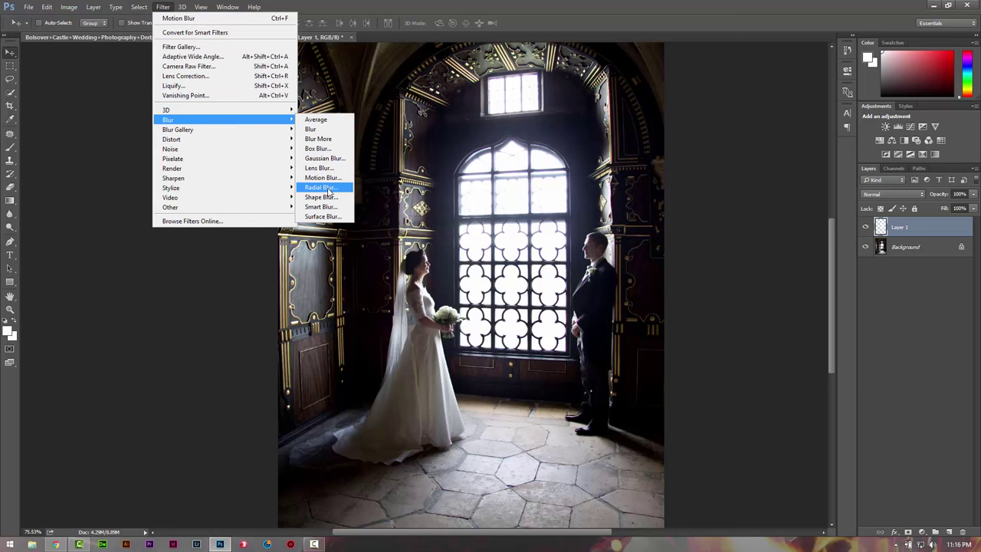
{"action": "left_click", "coordinate": [321, 187]}
{"action": "left_click", "coordinate": [728, 172]}
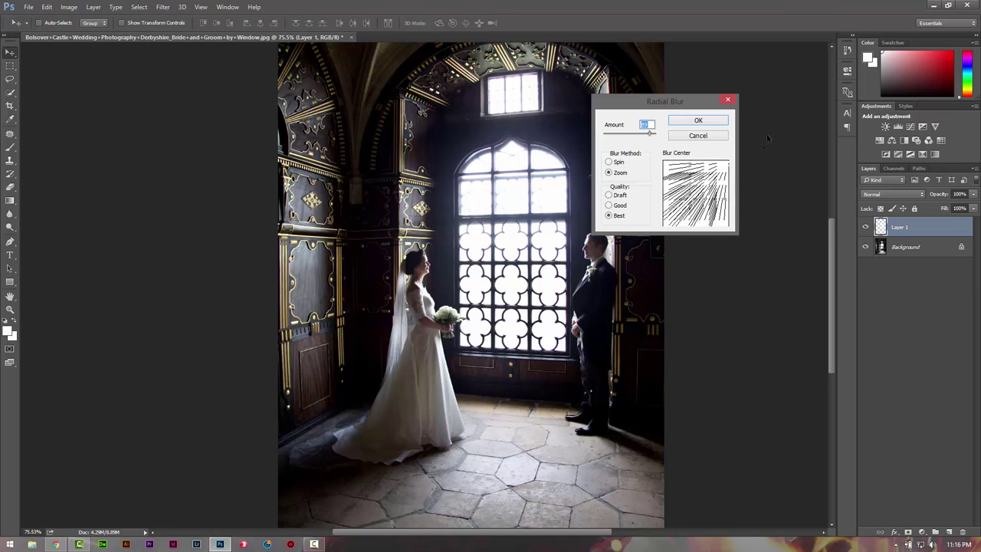
{"action": "left_click_drag", "start_coordinate": [727, 163], "coordinate": [719, 157]}
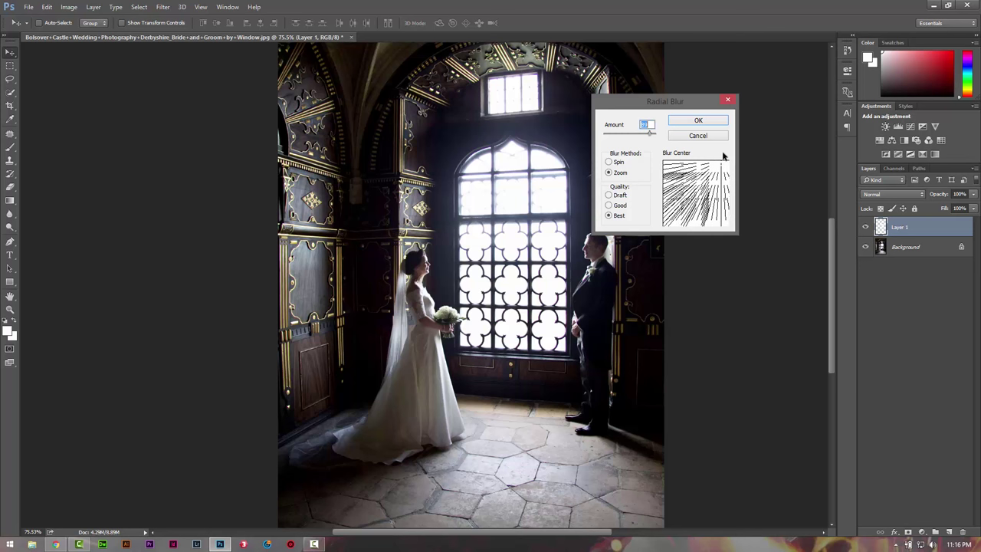
{"action": "left_click", "coordinate": [708, 123]}
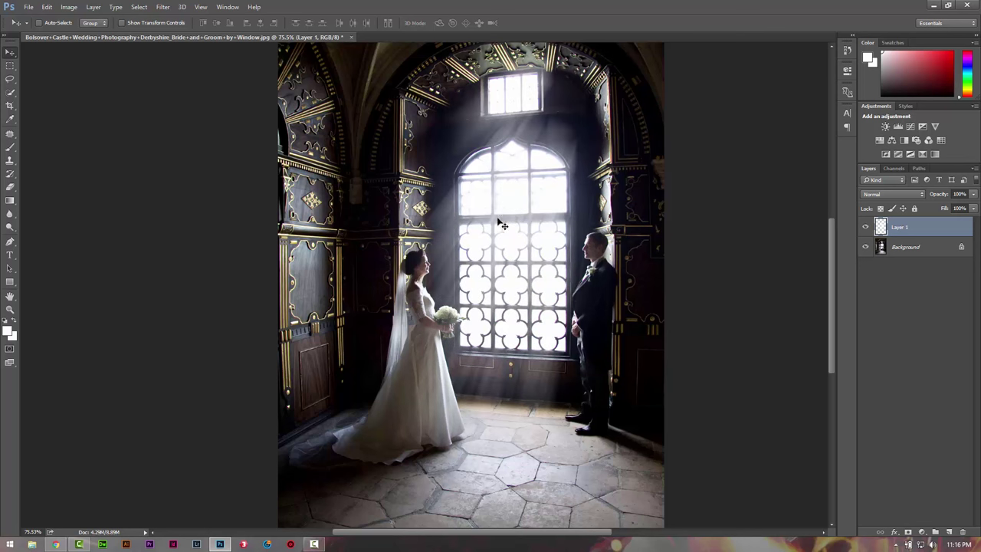
{"action": "left_click_drag", "start_coordinate": [506, 243], "coordinate": [491, 262]}
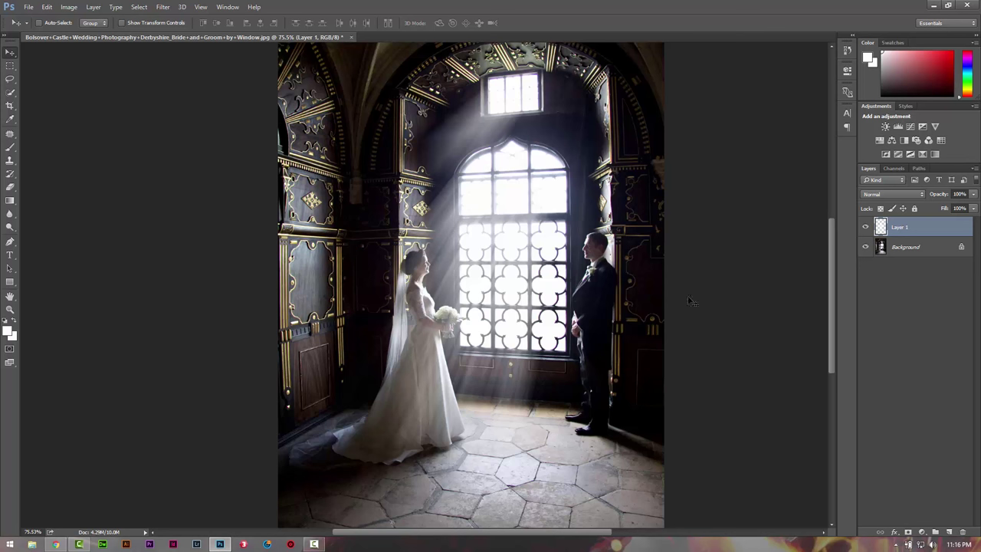
Add a pale yellow (e9d284) Solid Color fill layer, Color Fill 1
{"action": "left_click", "coordinate": [922, 532]}
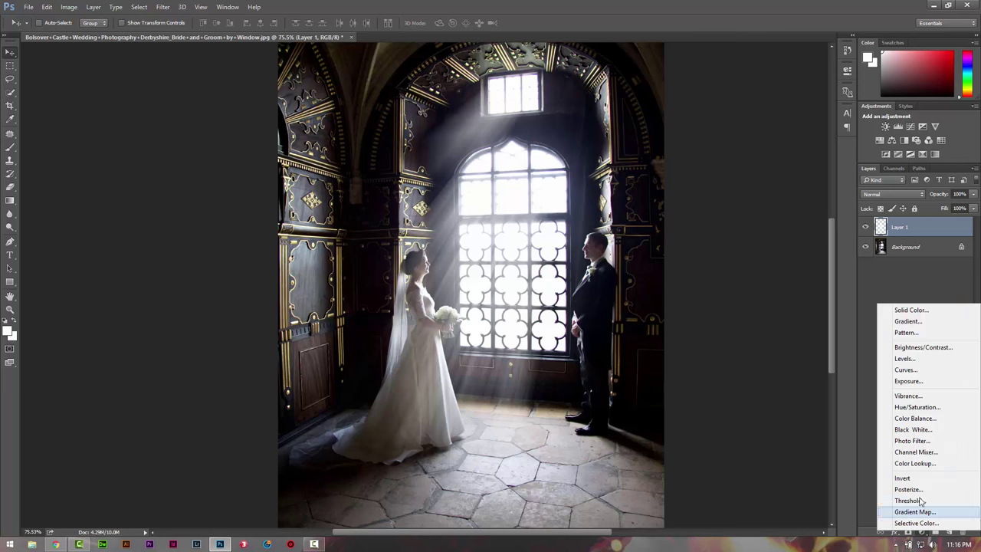
{"action": "left_click", "coordinate": [867, 454]}
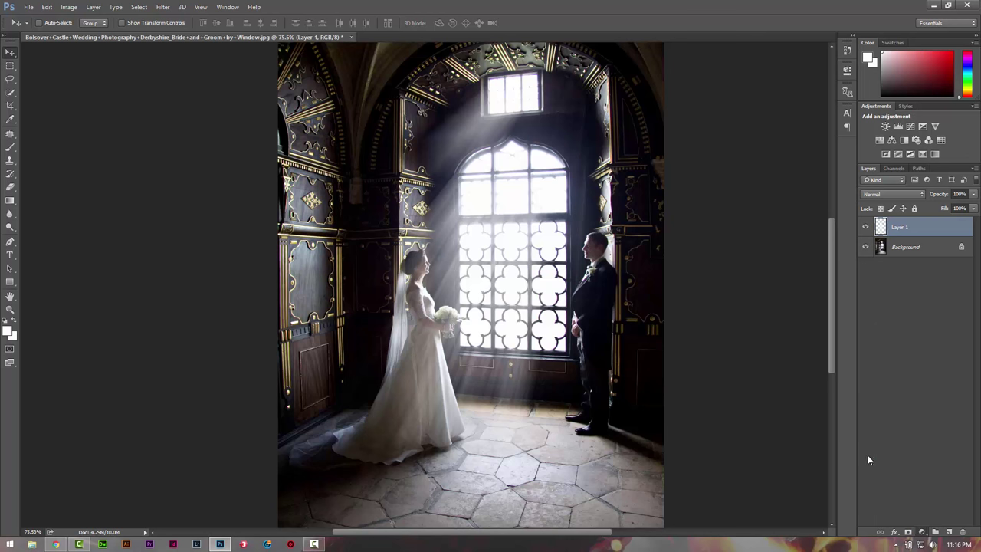
{"action": "left_click", "coordinate": [923, 532]}
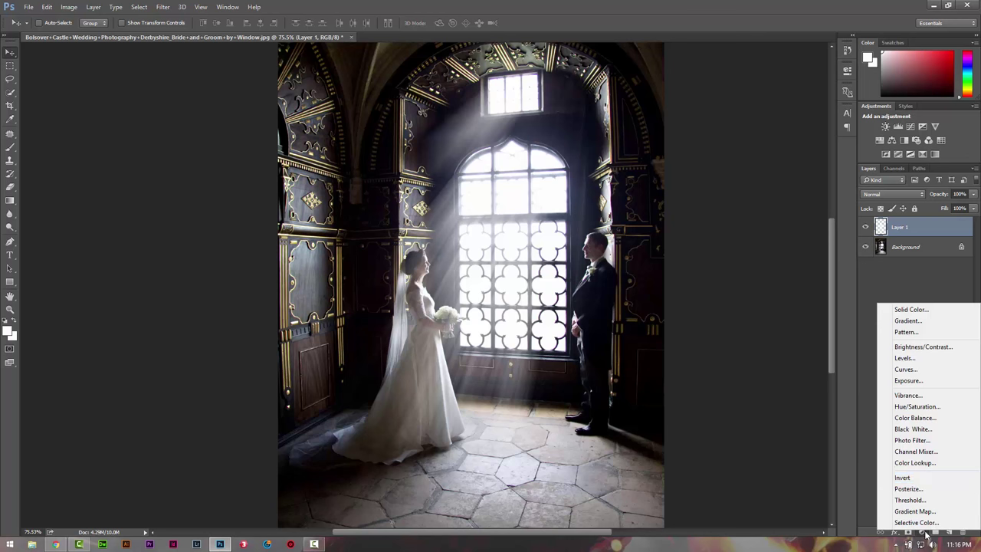
{"action": "left_click", "coordinate": [912, 310]}
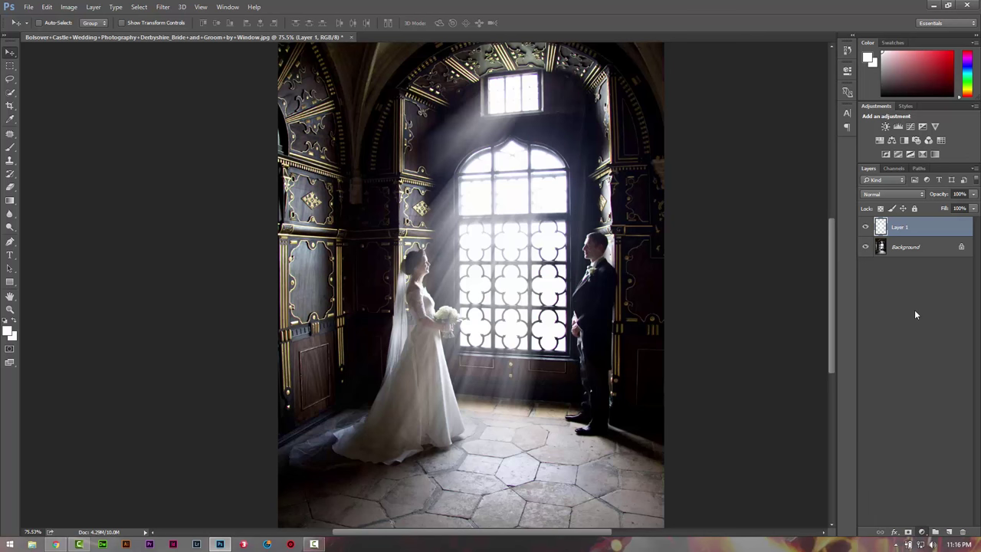
{"action": "left_click", "coordinate": [632, 184]}
{"action": "left_click_drag", "start_coordinate": [706, 269], "coordinate": [706, 246]}
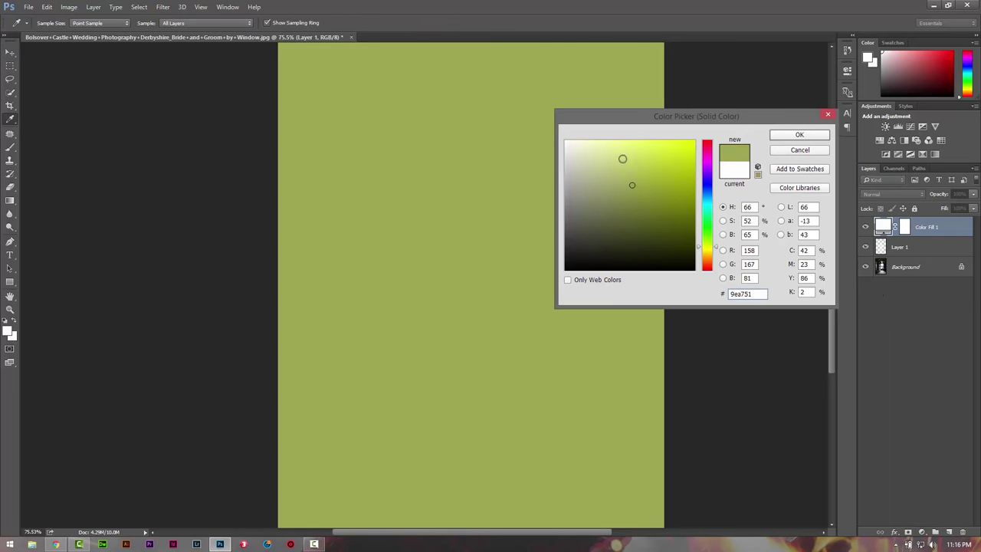
{"action": "left_click", "coordinate": [620, 151]}
{"action": "left_click", "coordinate": [707, 254]}
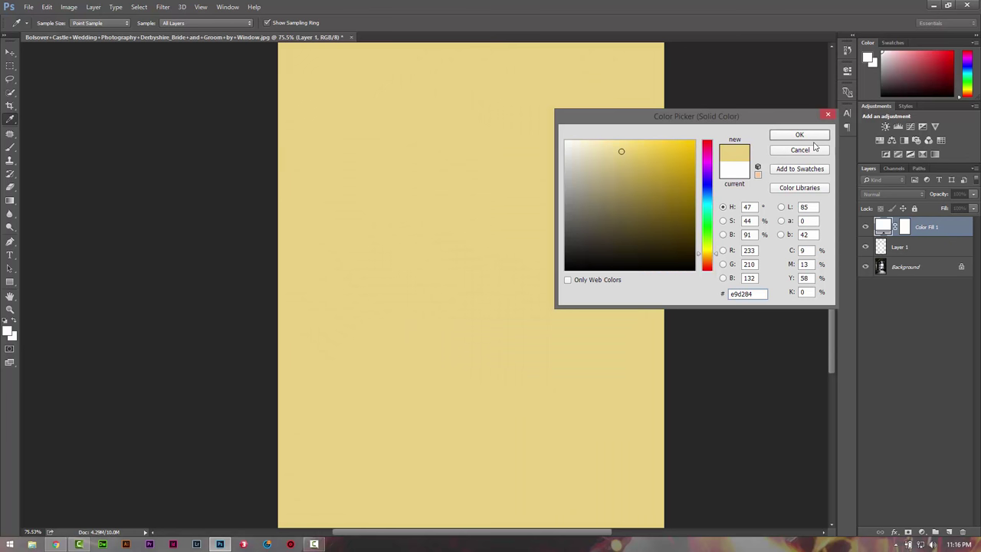
{"action": "left_click", "coordinate": [798, 135]}
Clip Color Fill 1 to the light-ray Layer 1 and lower its opacity
{"action": "right_click", "coordinate": [944, 229]}
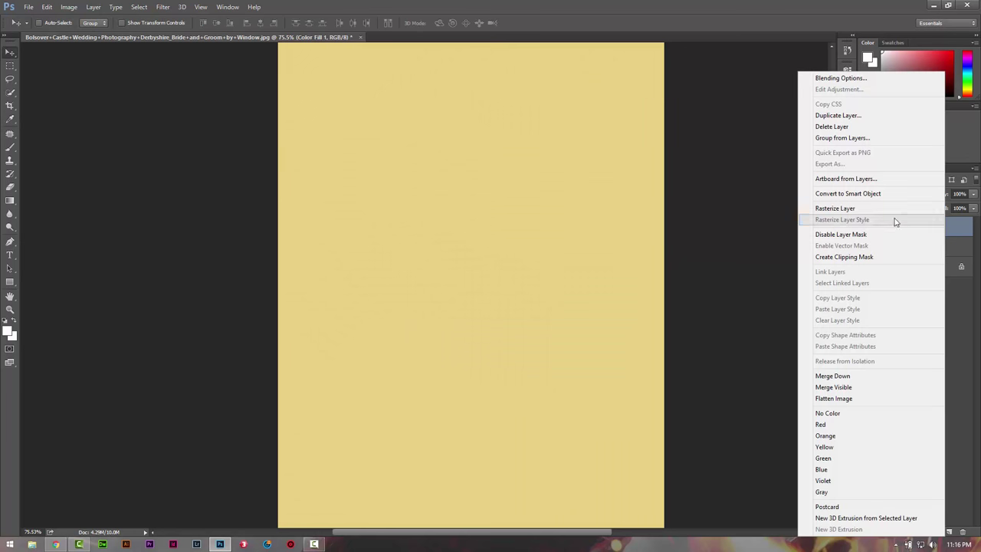
{"action": "left_click", "coordinate": [849, 259]}
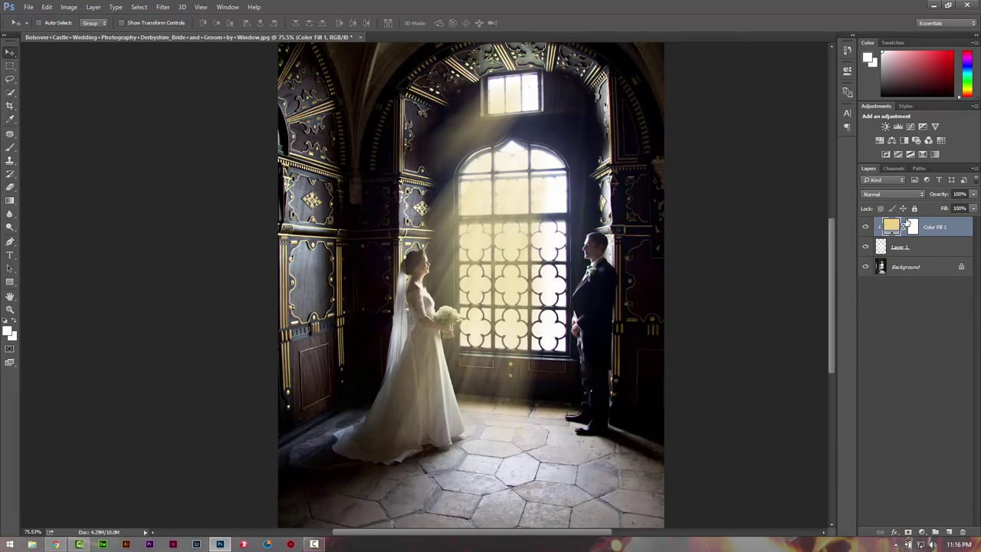
{"action": "left_click_drag", "start_coordinate": [940, 197], "coordinate": [895, 201]}
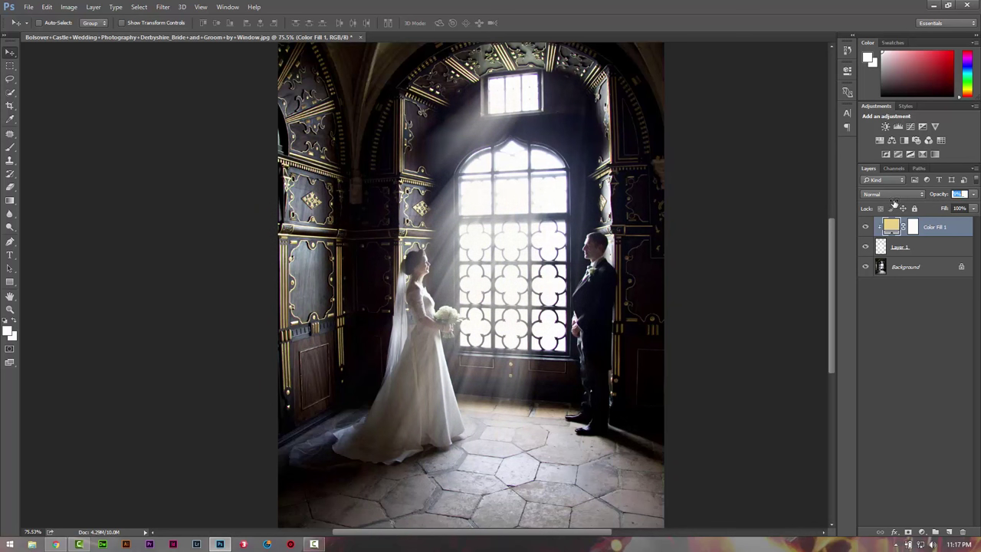
Commit the fill at 9% opacity, preview blue and green tints, then cancel to keep yellow
{"action": "key", "text": "Return"}
{"action": "double_click", "coordinate": [893, 228]}
{"action": "left_click", "coordinate": [707, 199]}
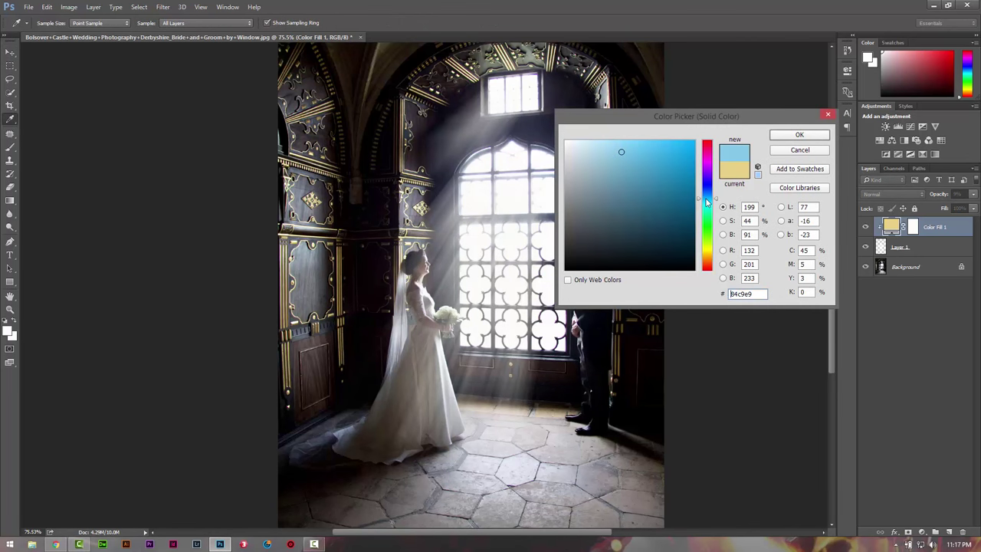
{"action": "left_click_drag", "start_coordinate": [708, 199], "coordinate": [709, 196]}
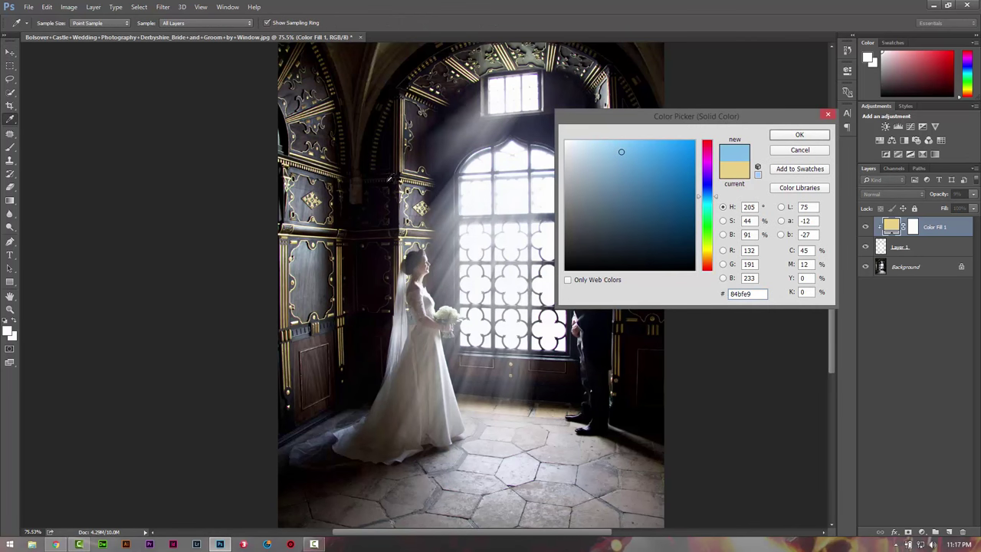
{"action": "left_click", "coordinate": [708, 230]}
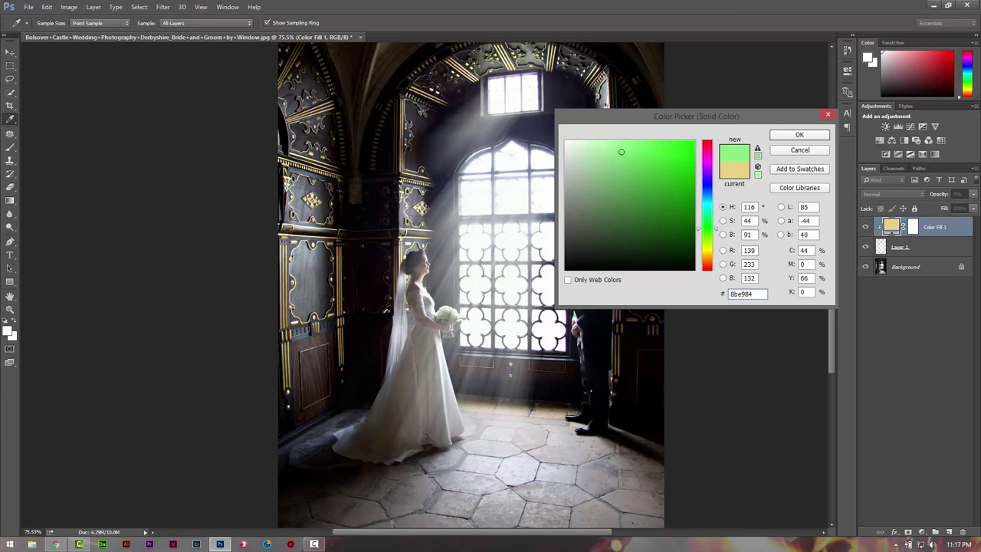
{"action": "left_click", "coordinate": [808, 151]}
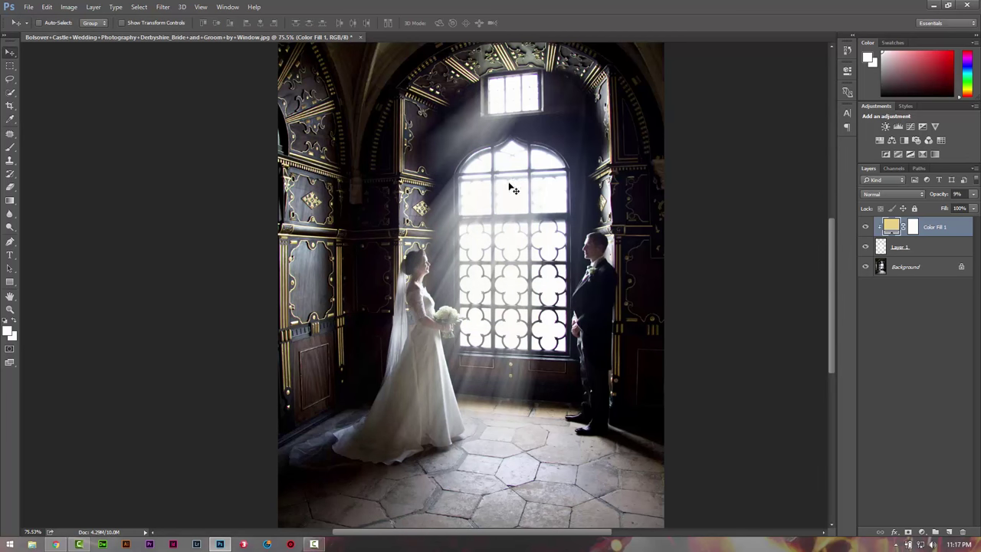